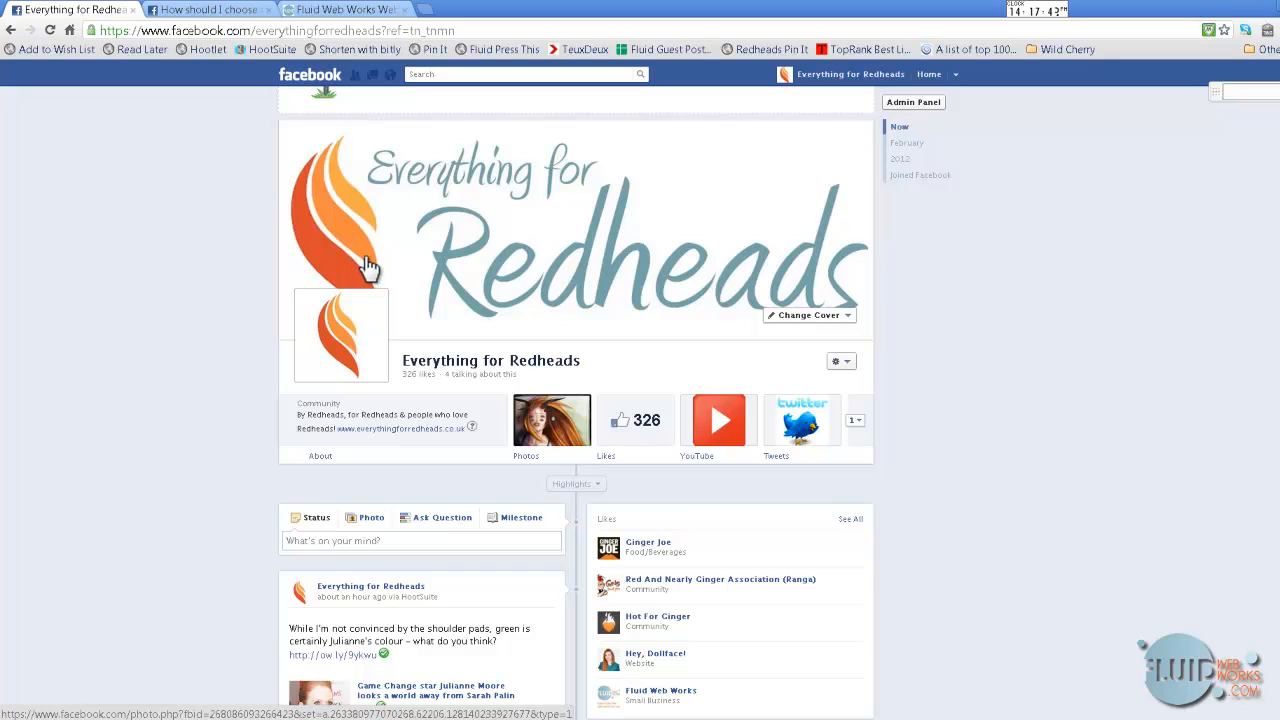
Examine the Everything for Redheads page's cover image, profile picture and timeline posts
mouse_move(353, 320)
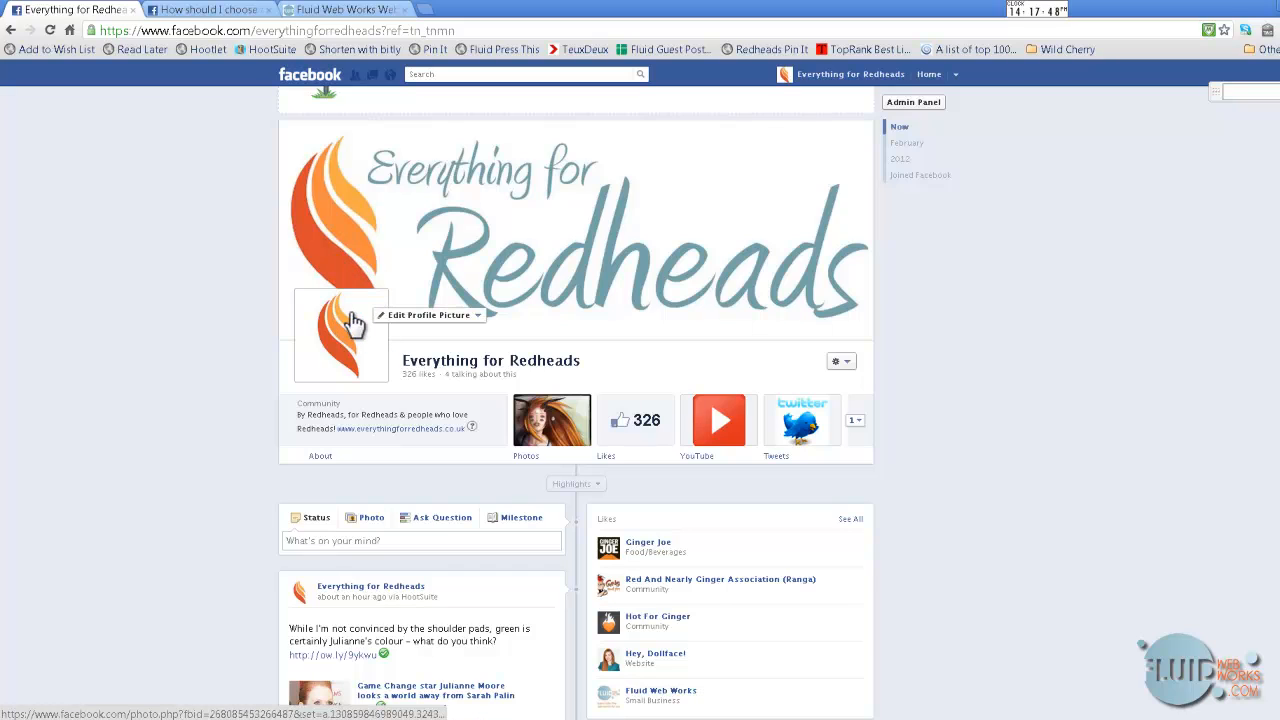
mouse_move(398, 248)
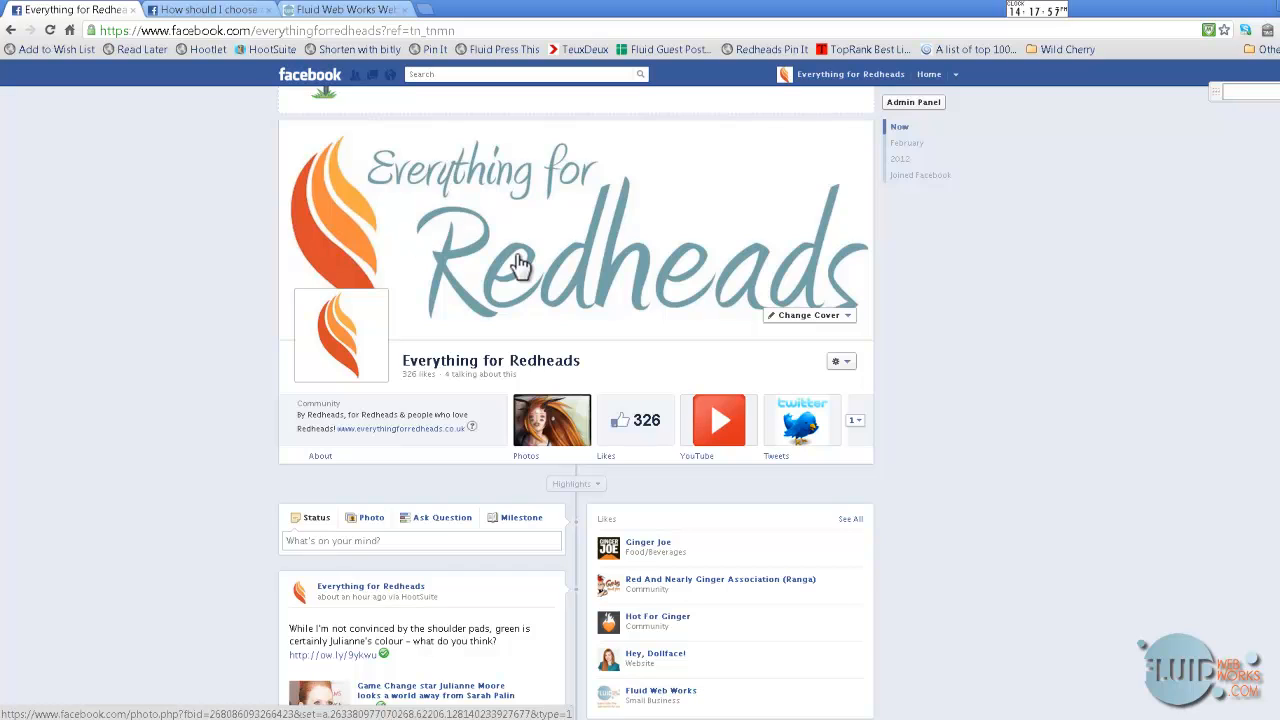
left_click(198, 12)
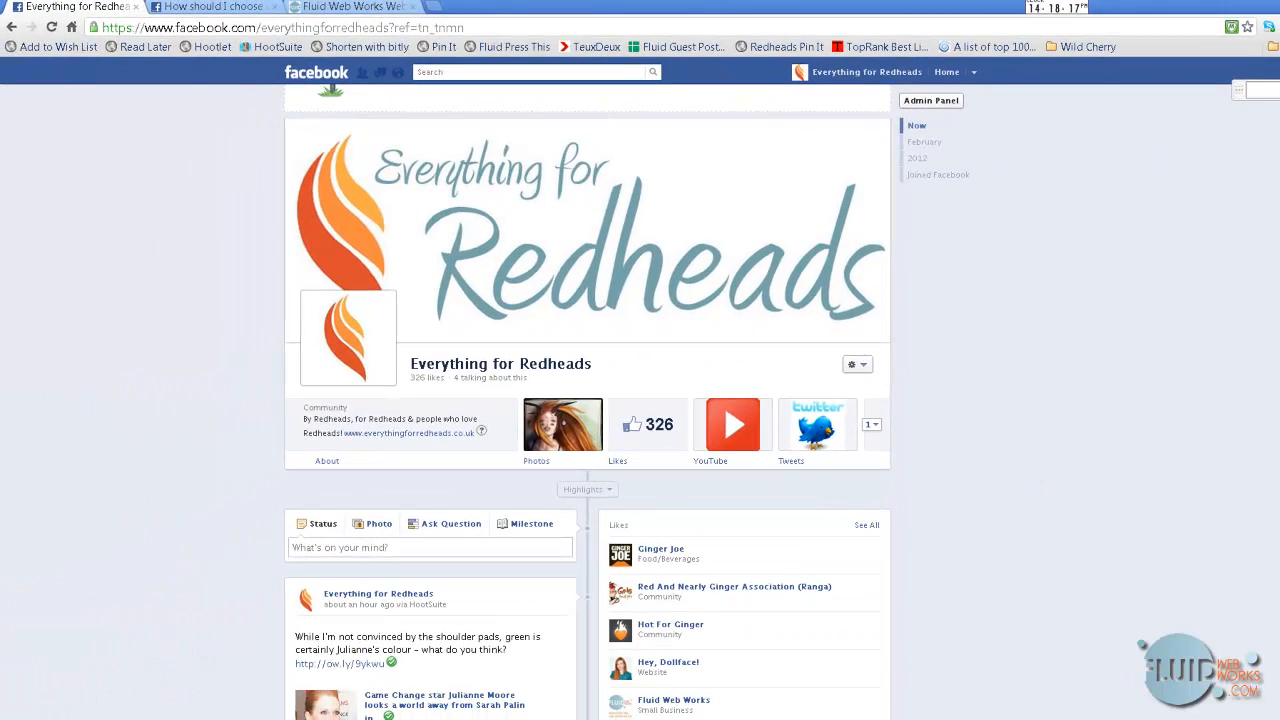
scroll(588, 400, "down", 3)
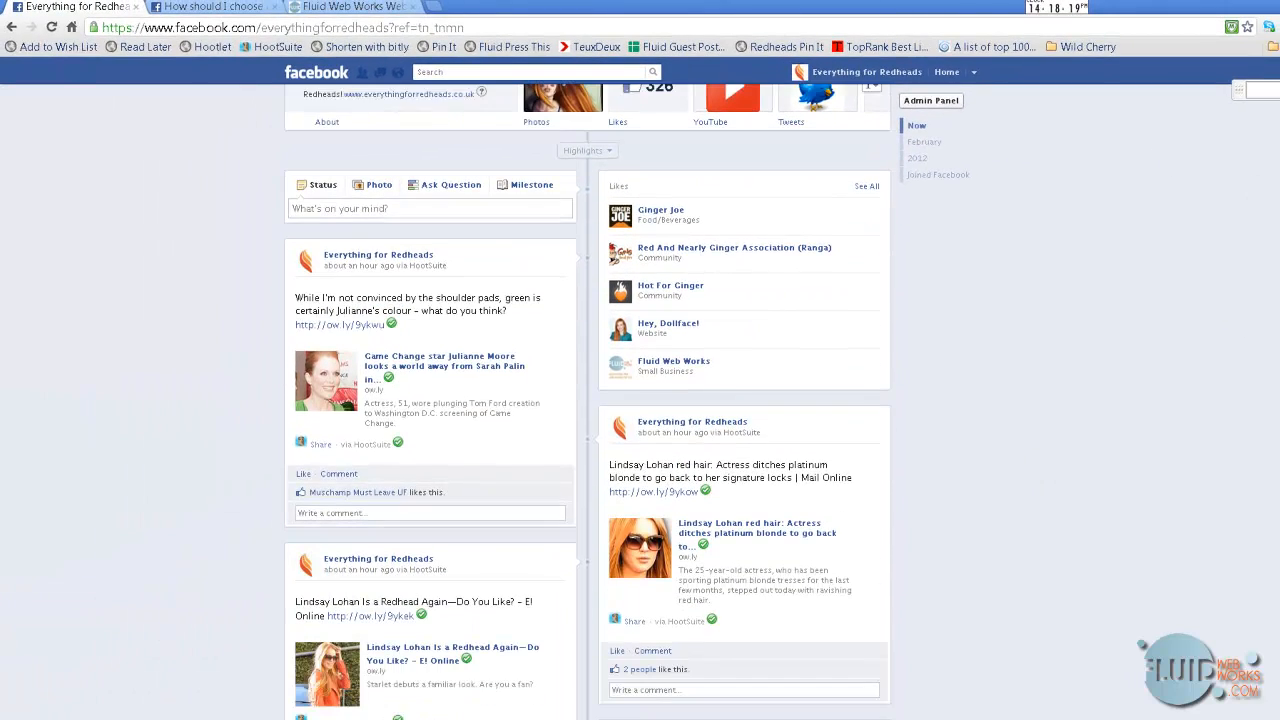
scroll(588, 400, "up", 2)
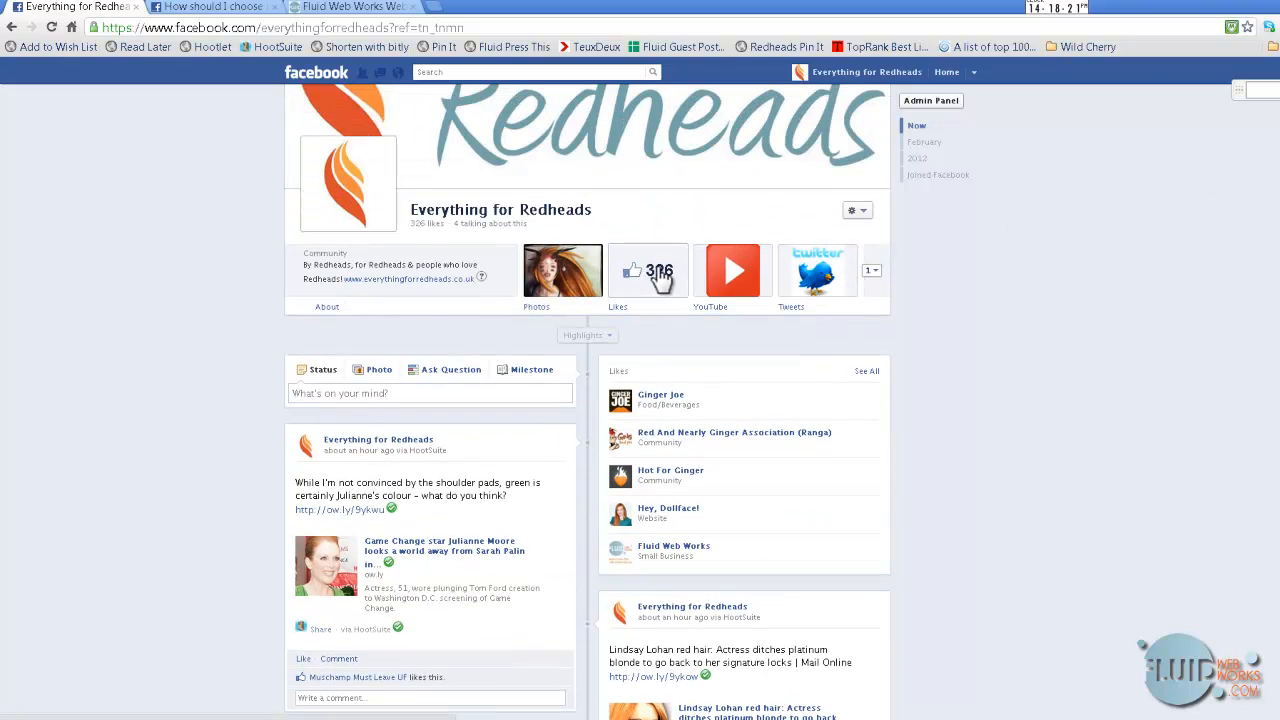
scroll(908, 194, "up", 2)
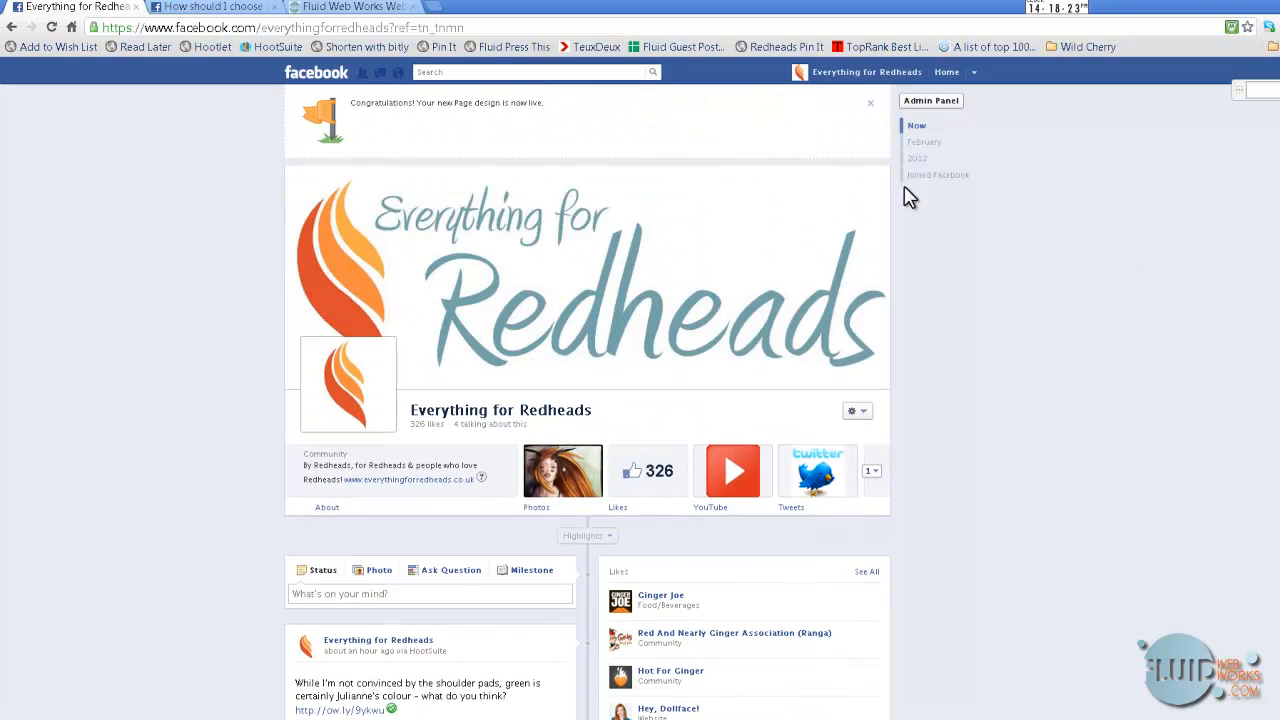
View the full Insights from the page's admin panel, and go to the Fluid Web Works page
left_click(933, 104)
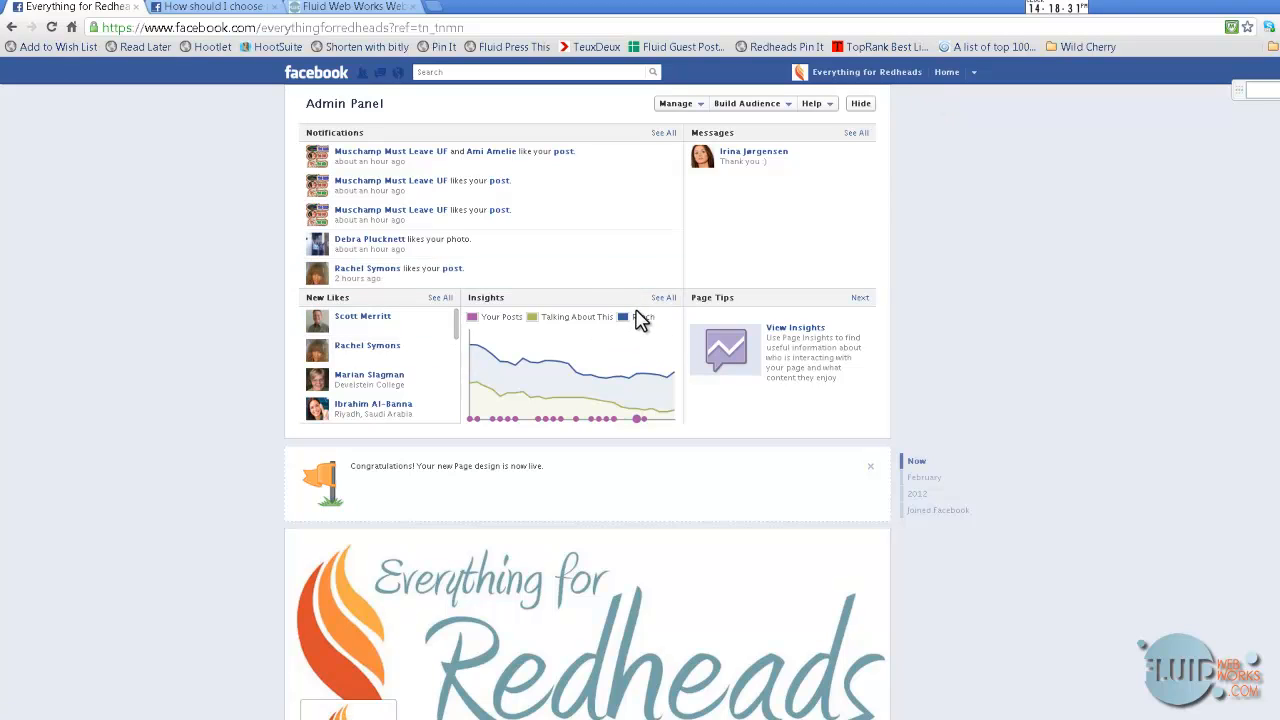
left_click(667, 298)
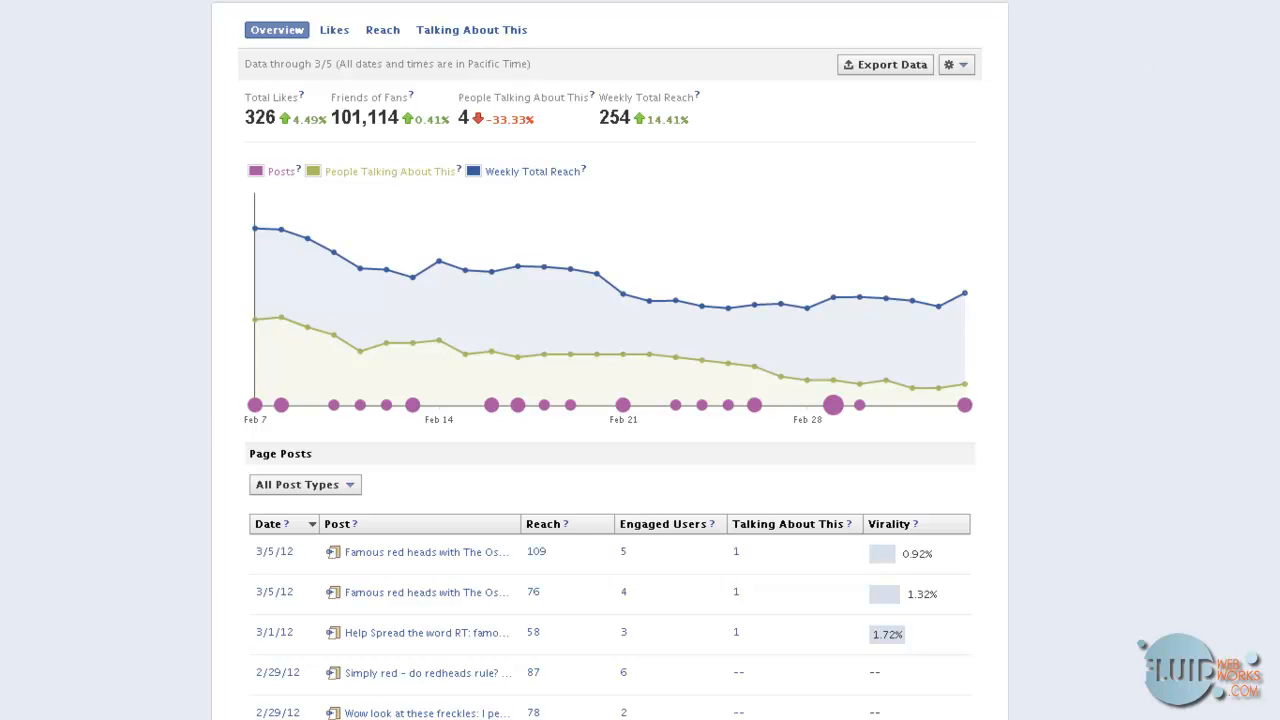
left_click(1018, 1)
left_click(940, 65)
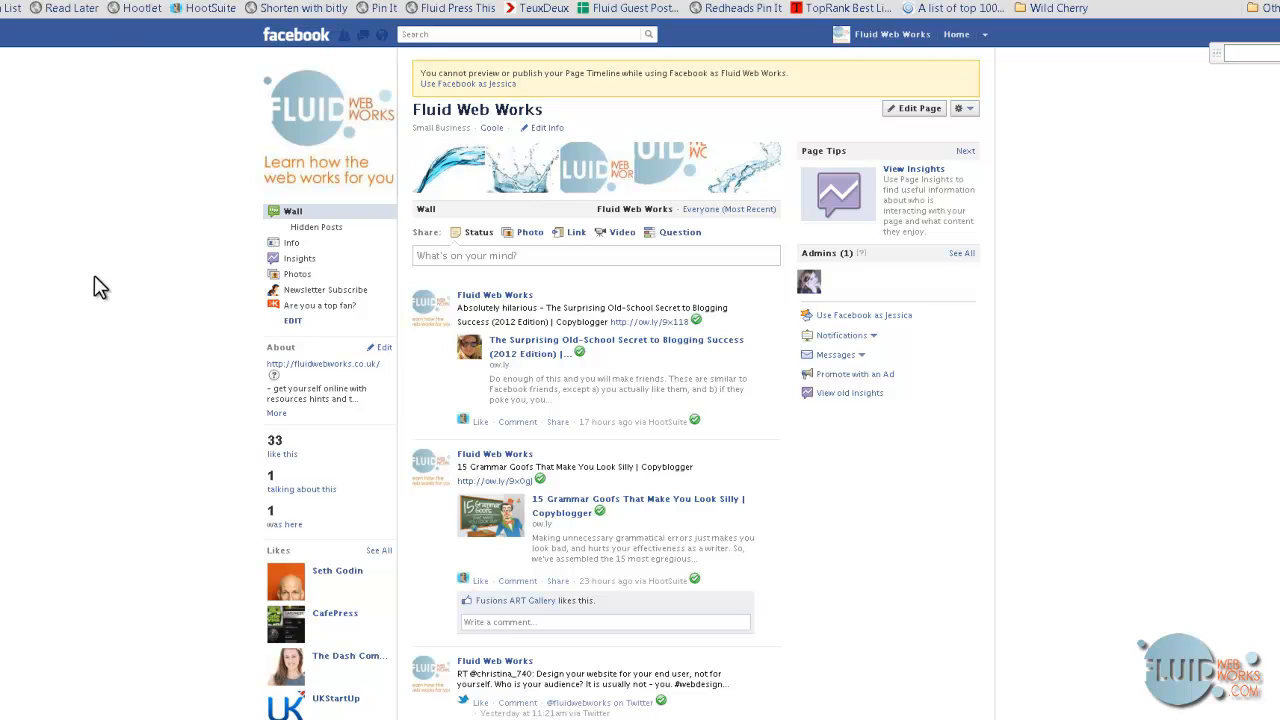
Switch to the FacebookProfilePic image in Fireworks and check its canvas size without changing it
mouse_move(328, 140)
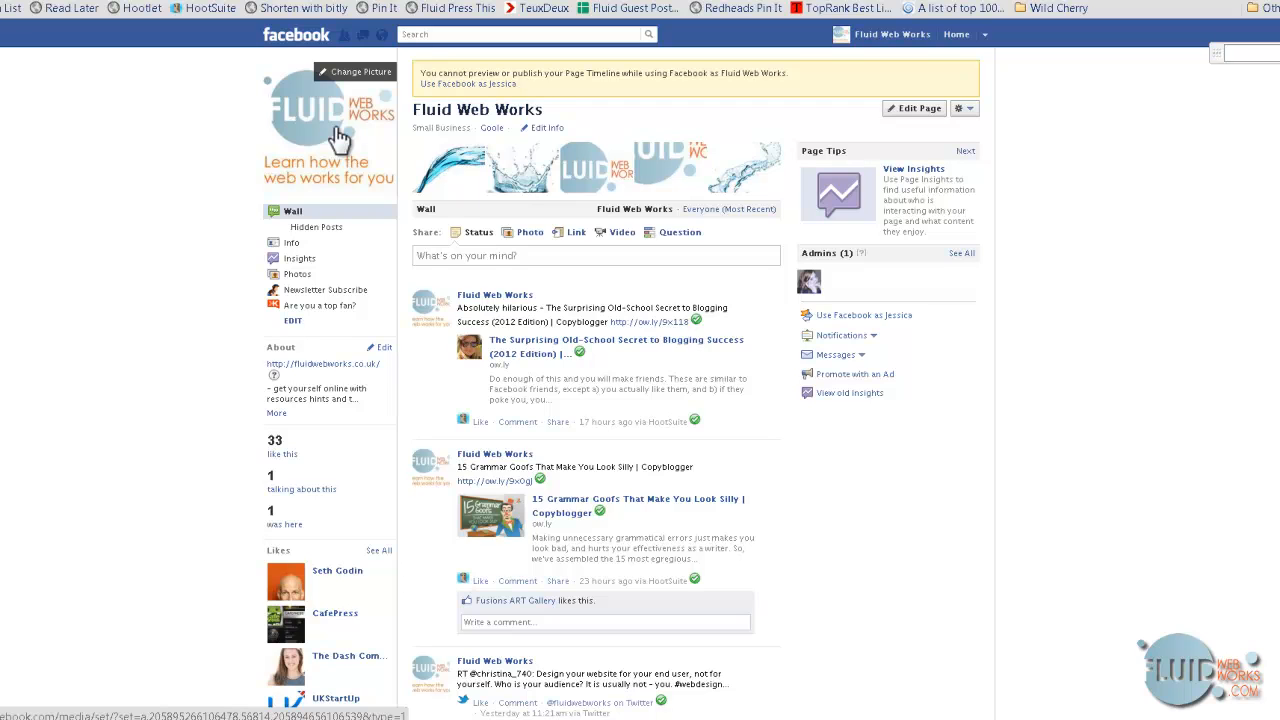
key("alt+Tab")
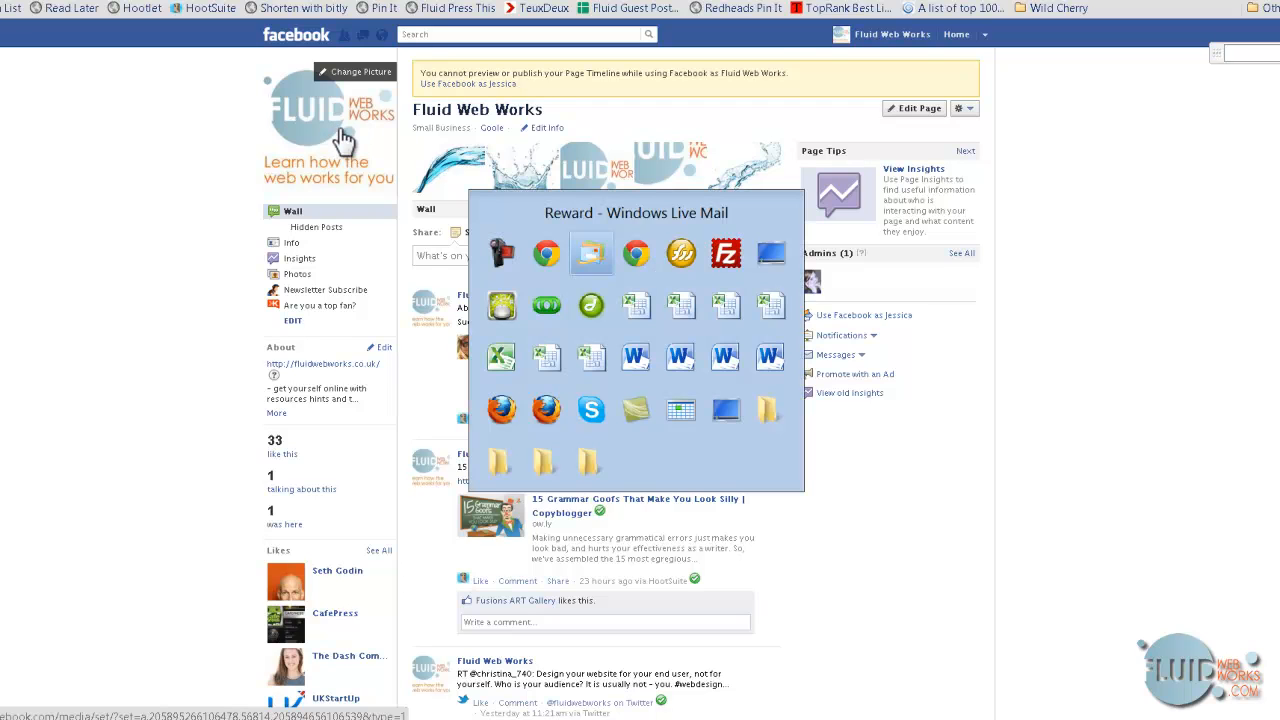
key("alt+Tab")
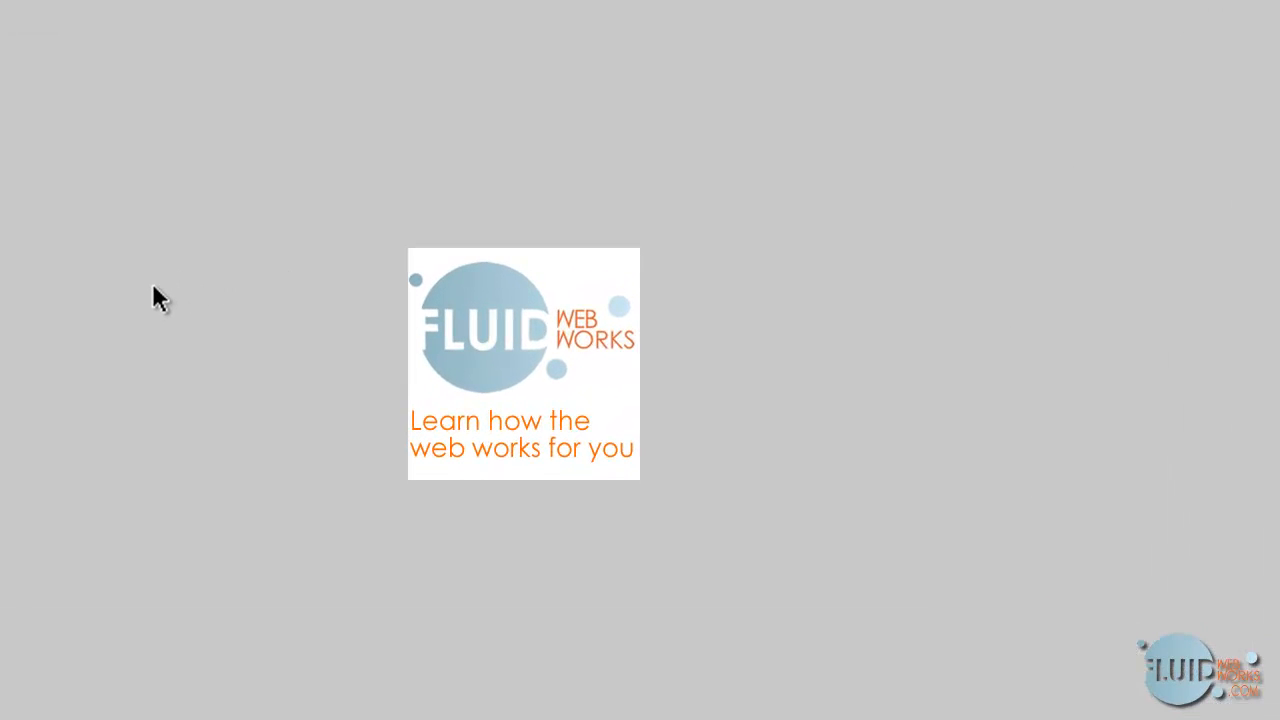
key("ctrl+alt+c")
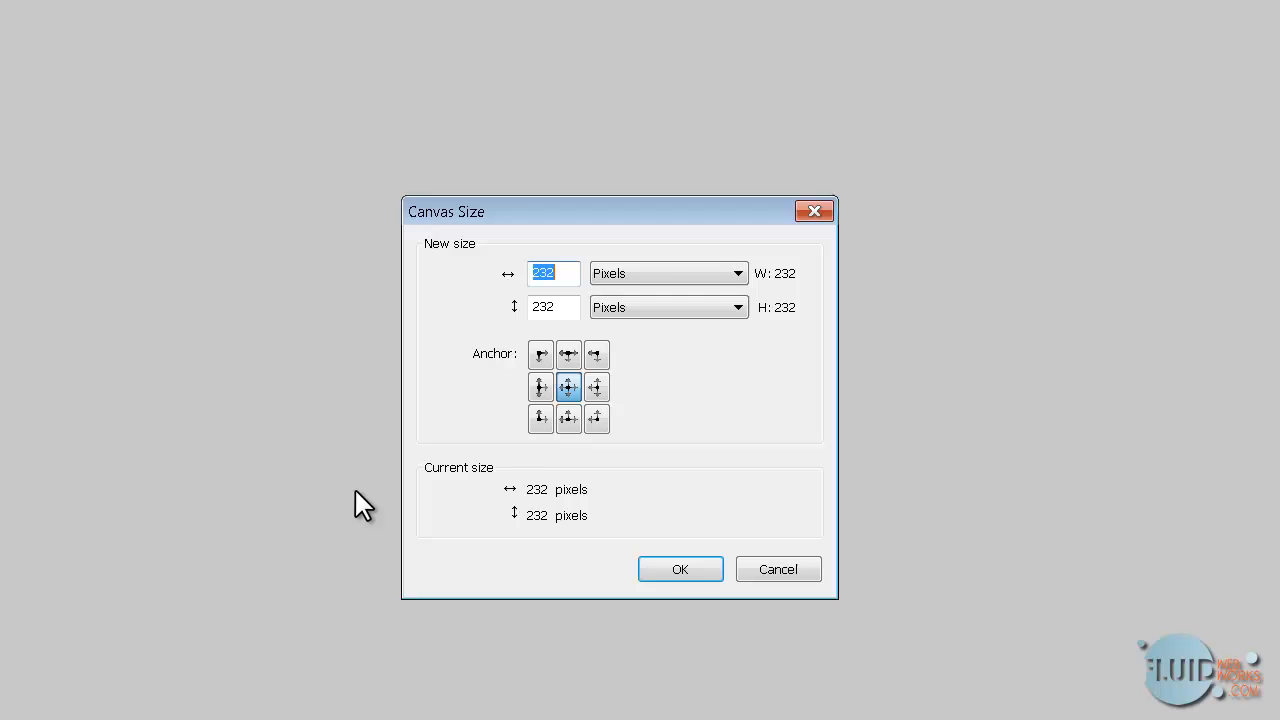
left_click(568, 278)
left_click(781, 572)
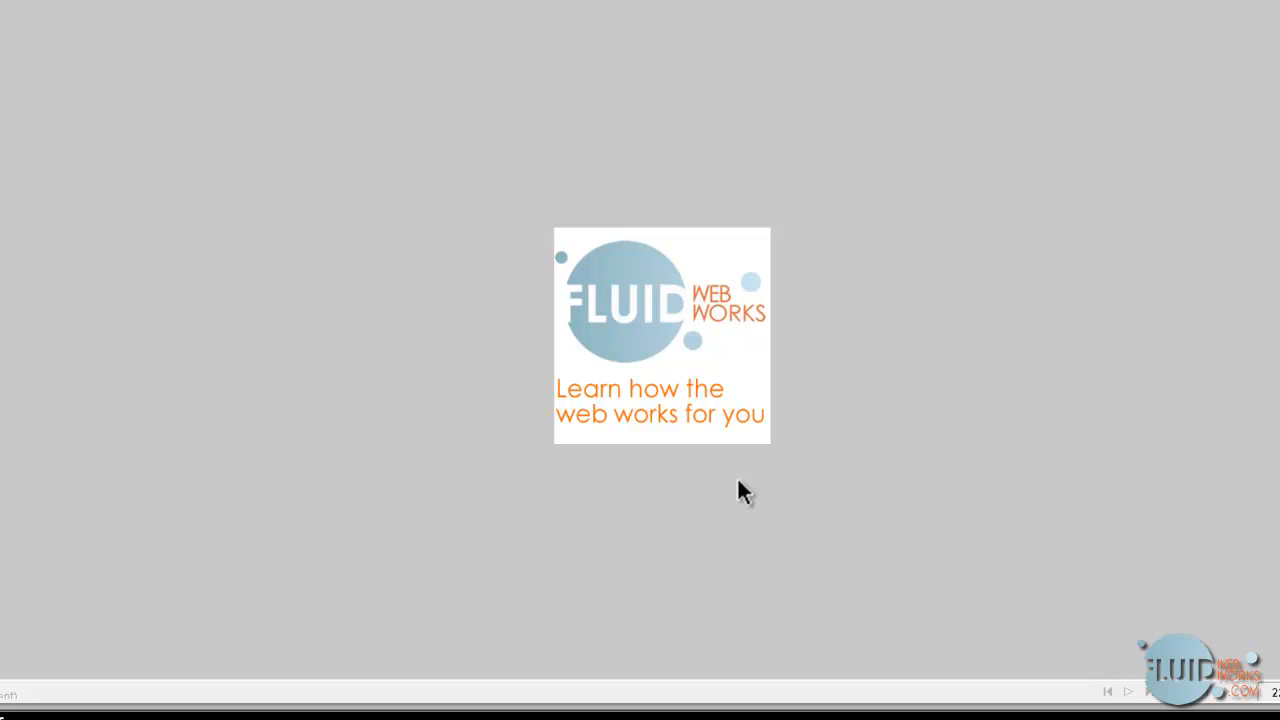
Inspect the logo and tagline text as separate objects in the profile picture
left_click(636, 316)
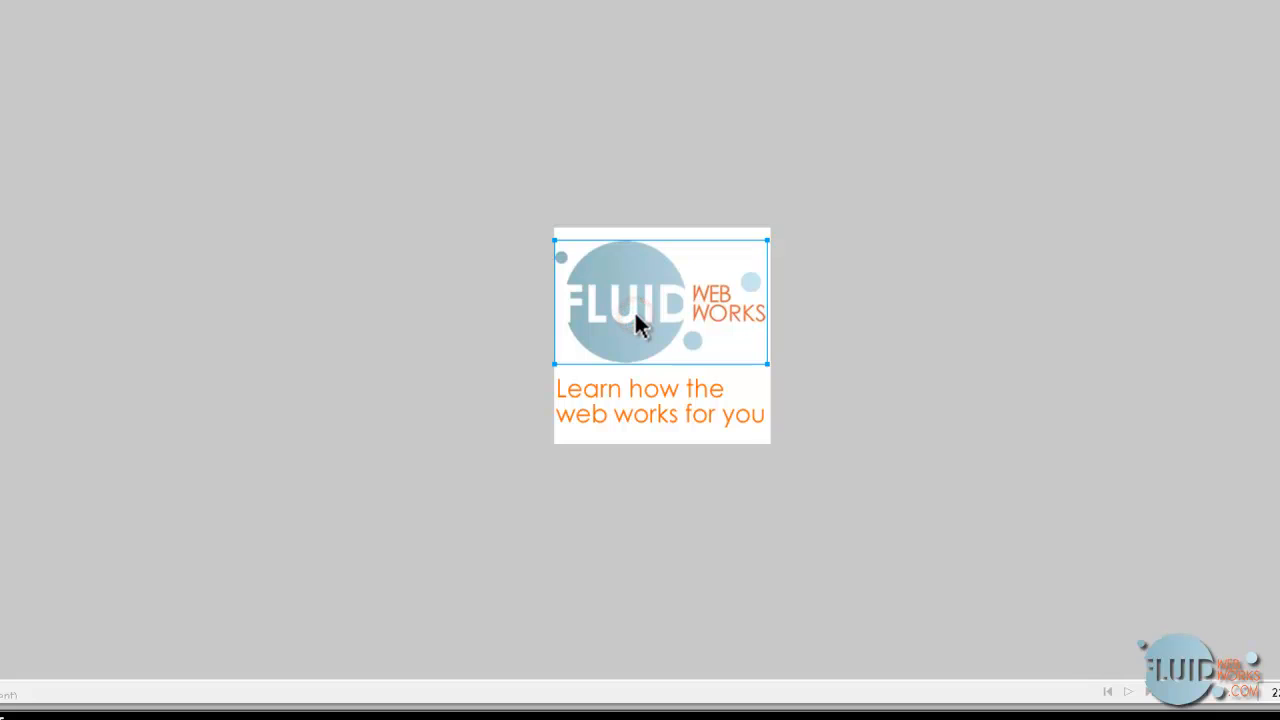
left_click(663, 385)
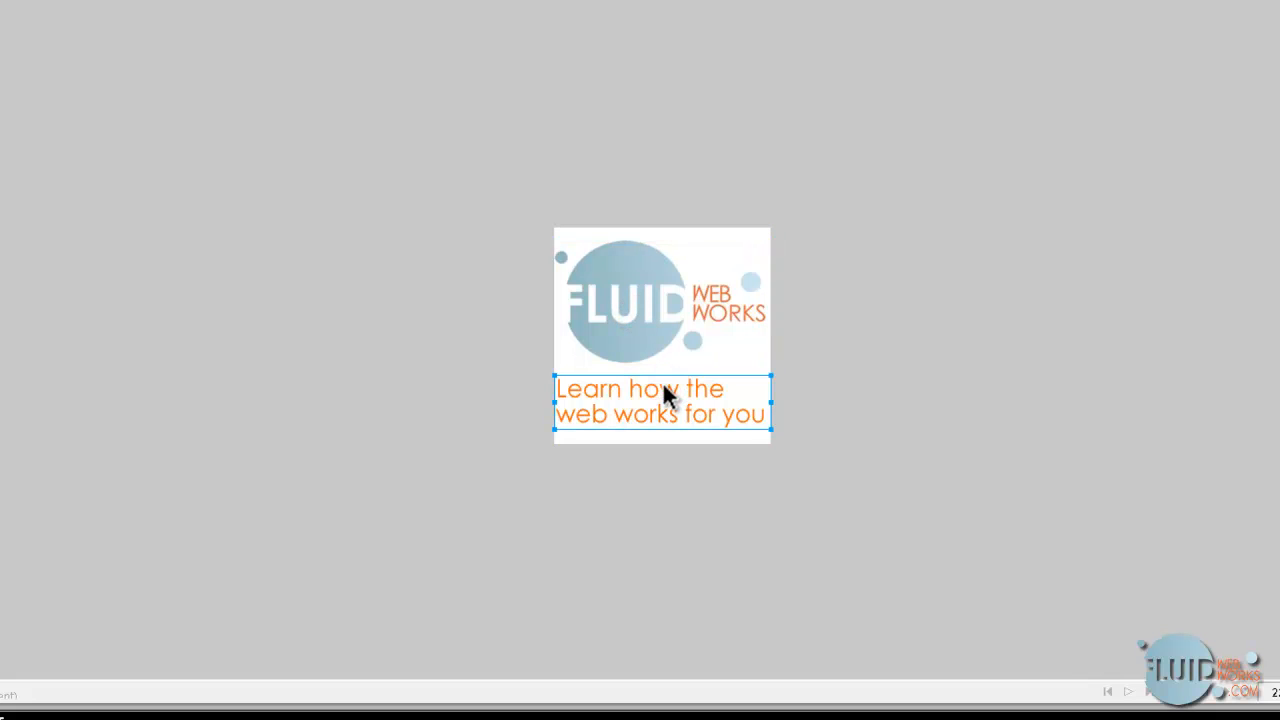
left_click(171, 95)
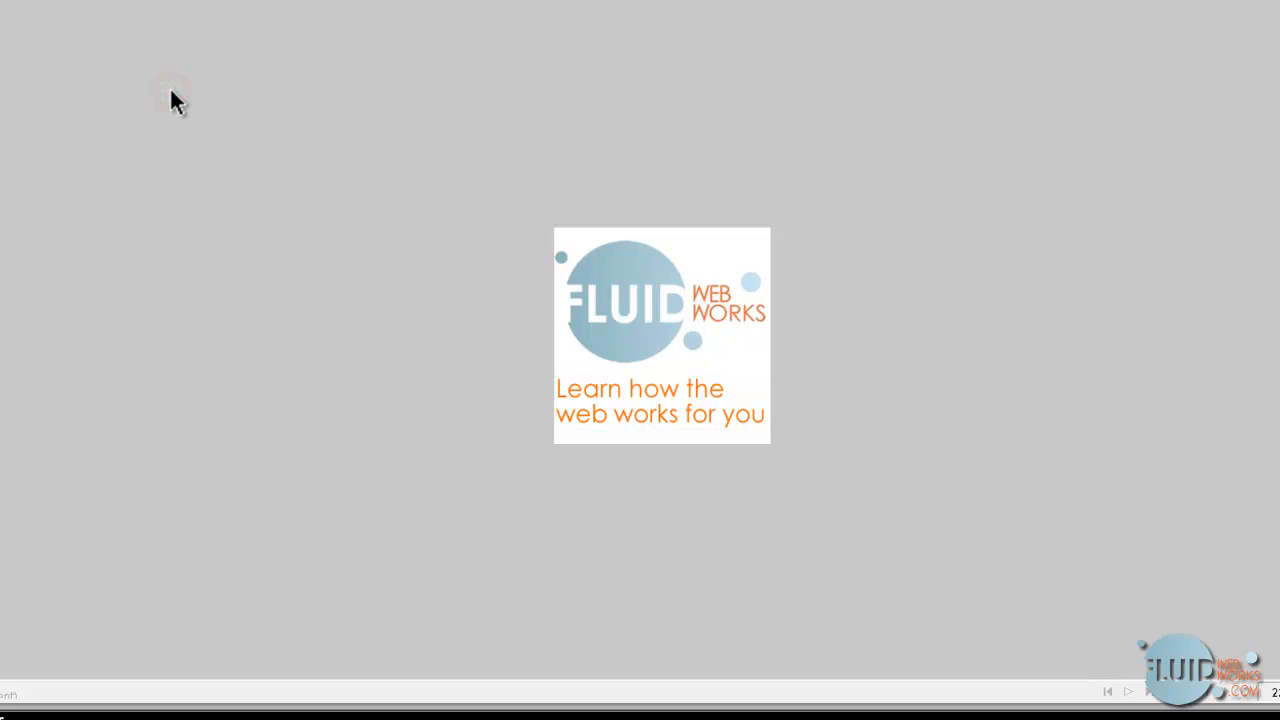
Switch back to the browser and upload FacebookProfilePic.jpg as the Fluid Web Works page's profile picture
key("alt+Tab")
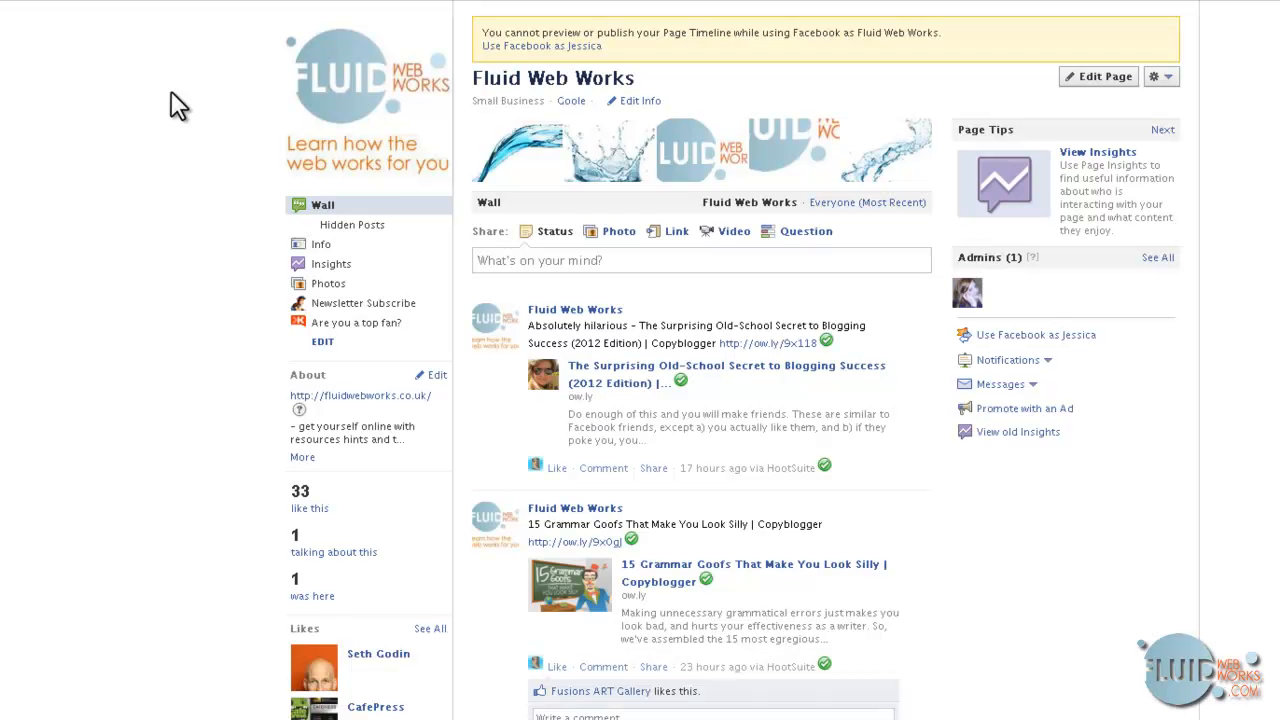
mouse_move(333, 125)
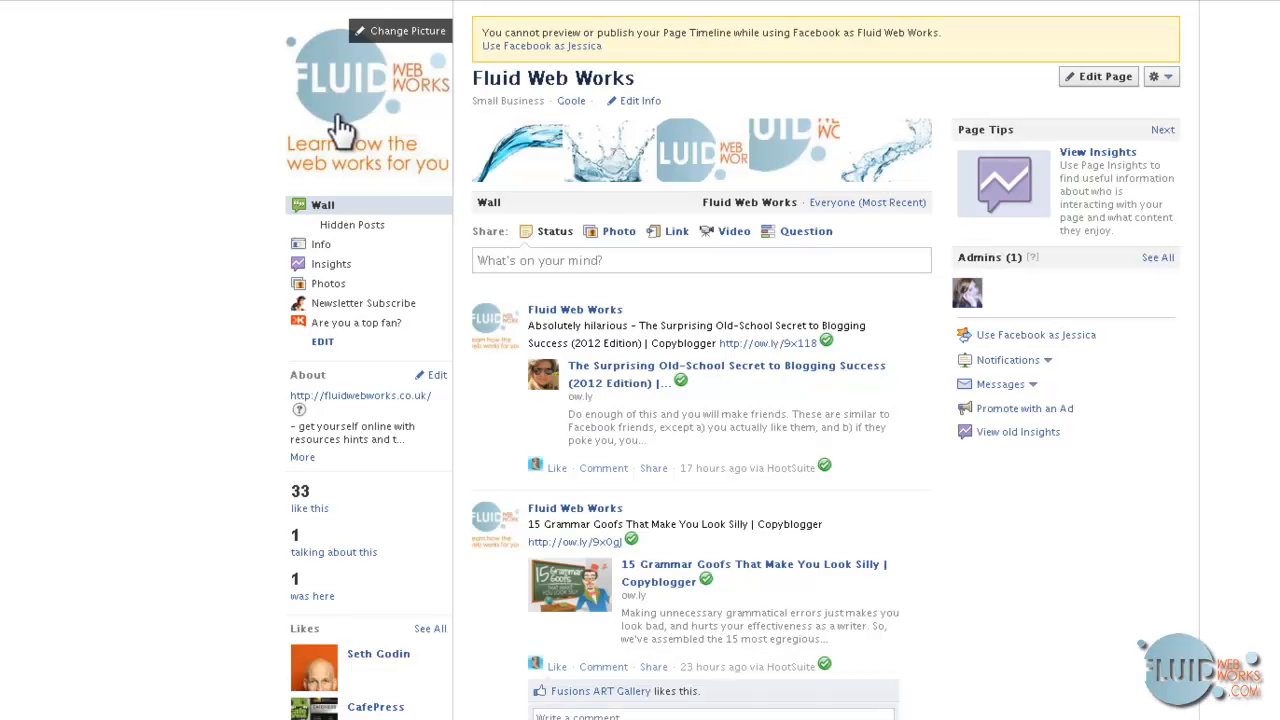
left_click(407, 47)
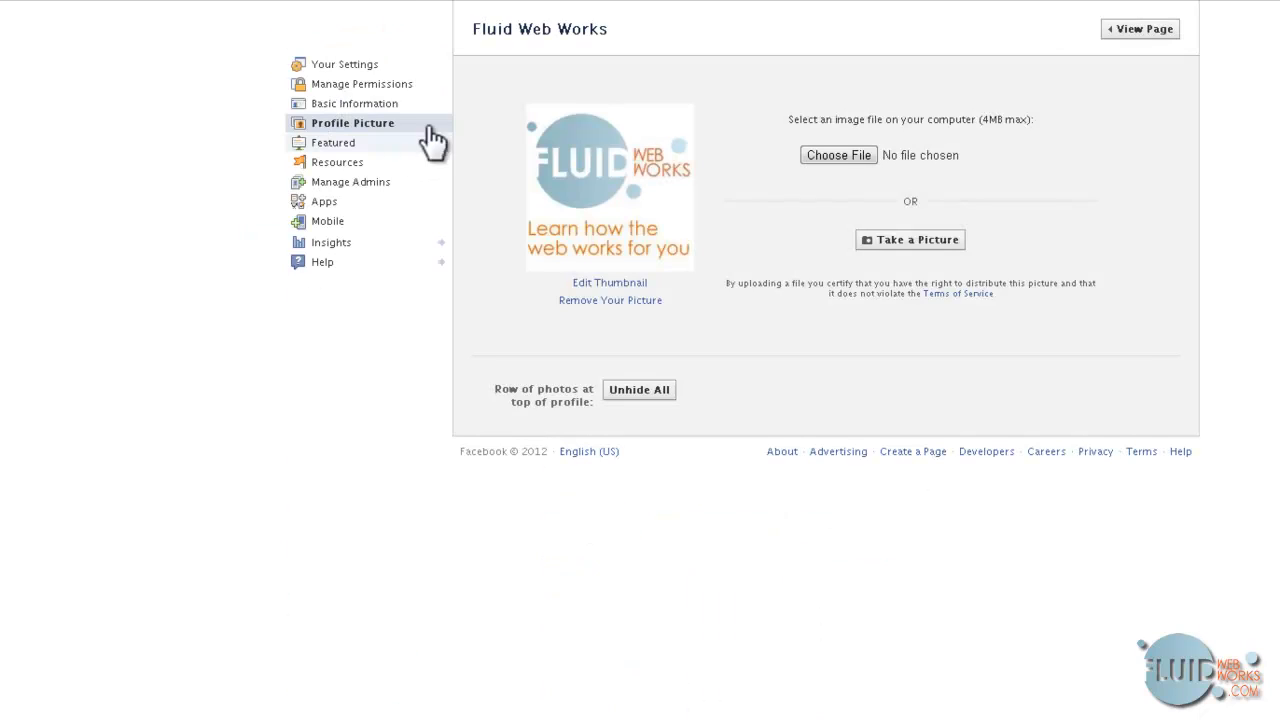
left_click(840, 156)
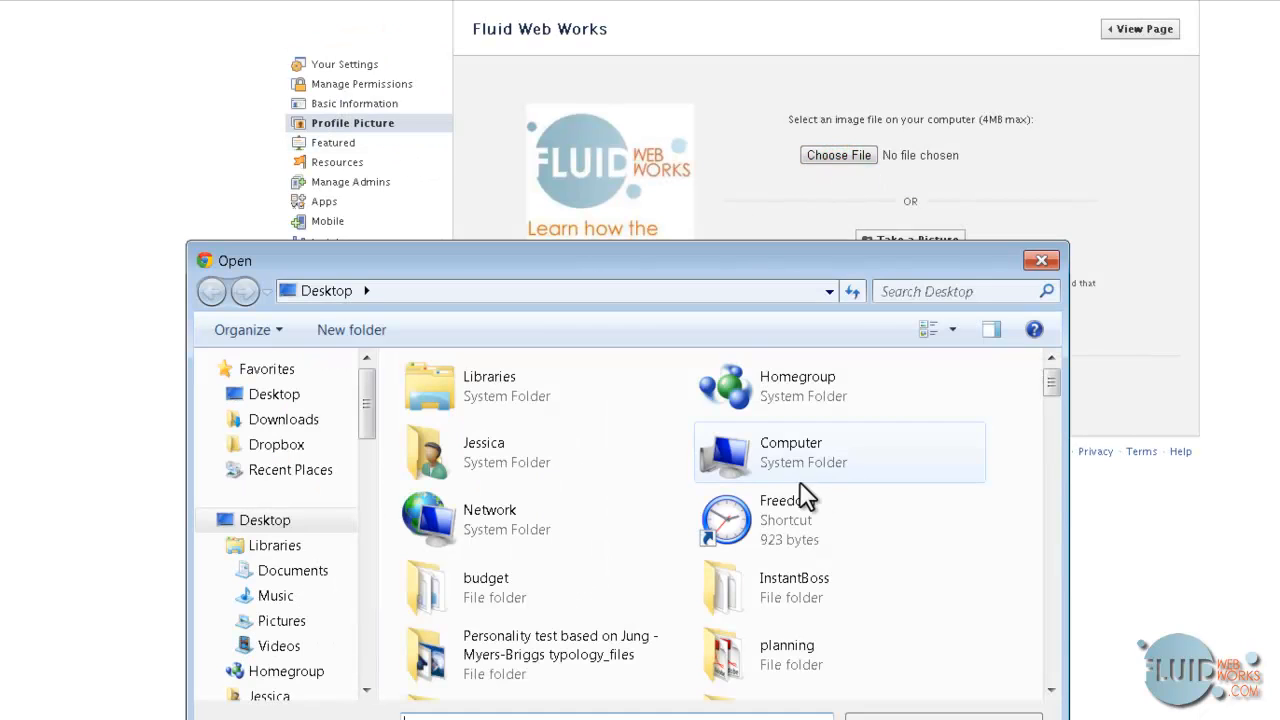
left_click(790, 470)
scroll(812, 457, "down", 5)
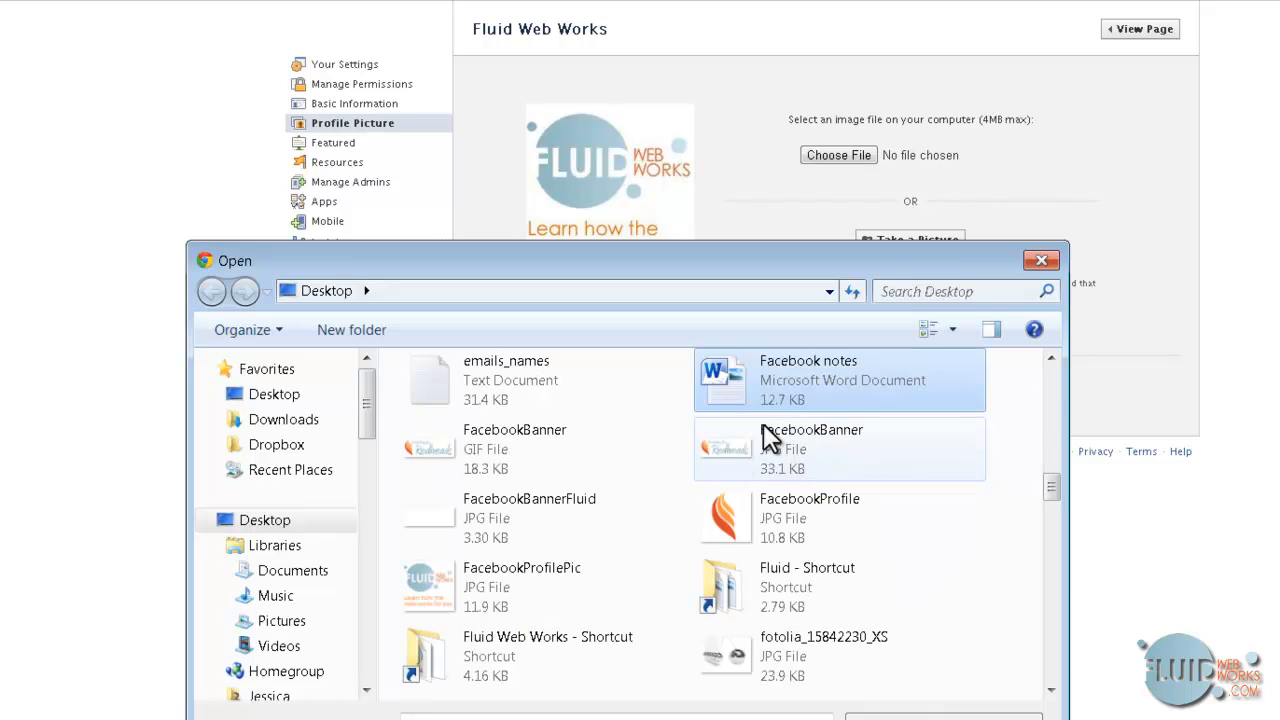
left_click(661, 462)
double_click(545, 586)
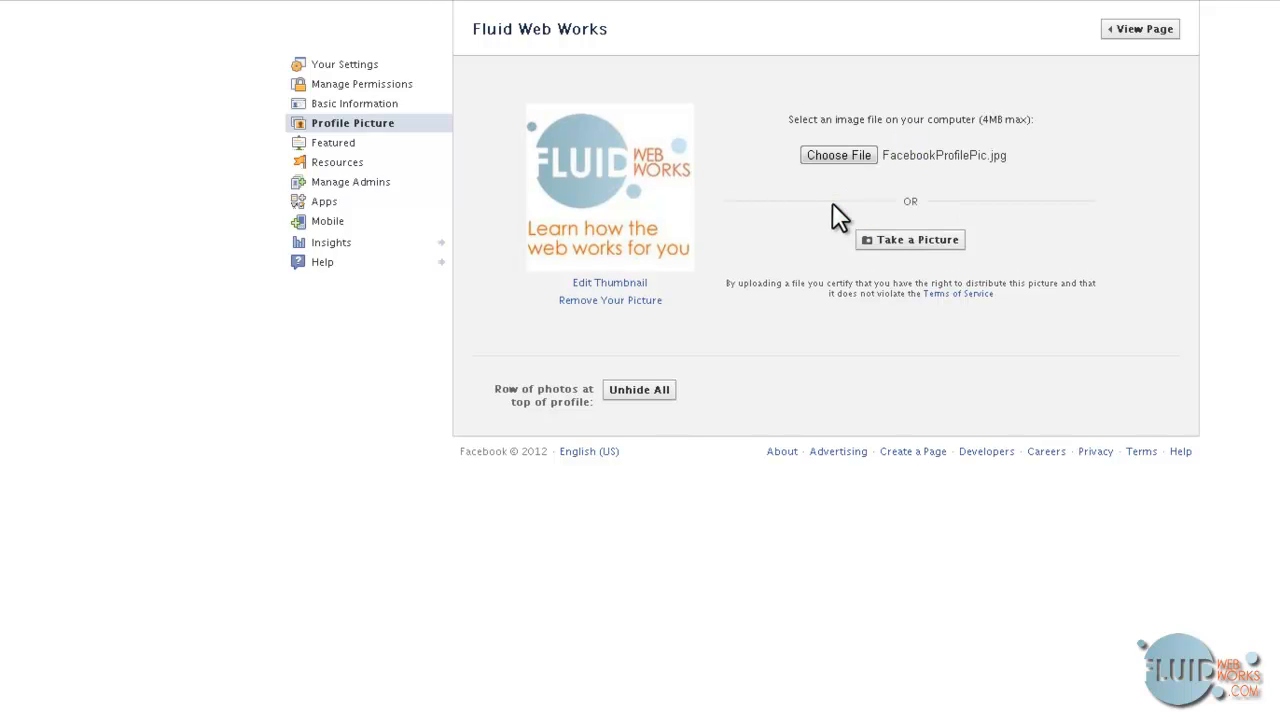
Adjust the position of the image in the profile picture's thumbnail and save it
left_click(605, 286)
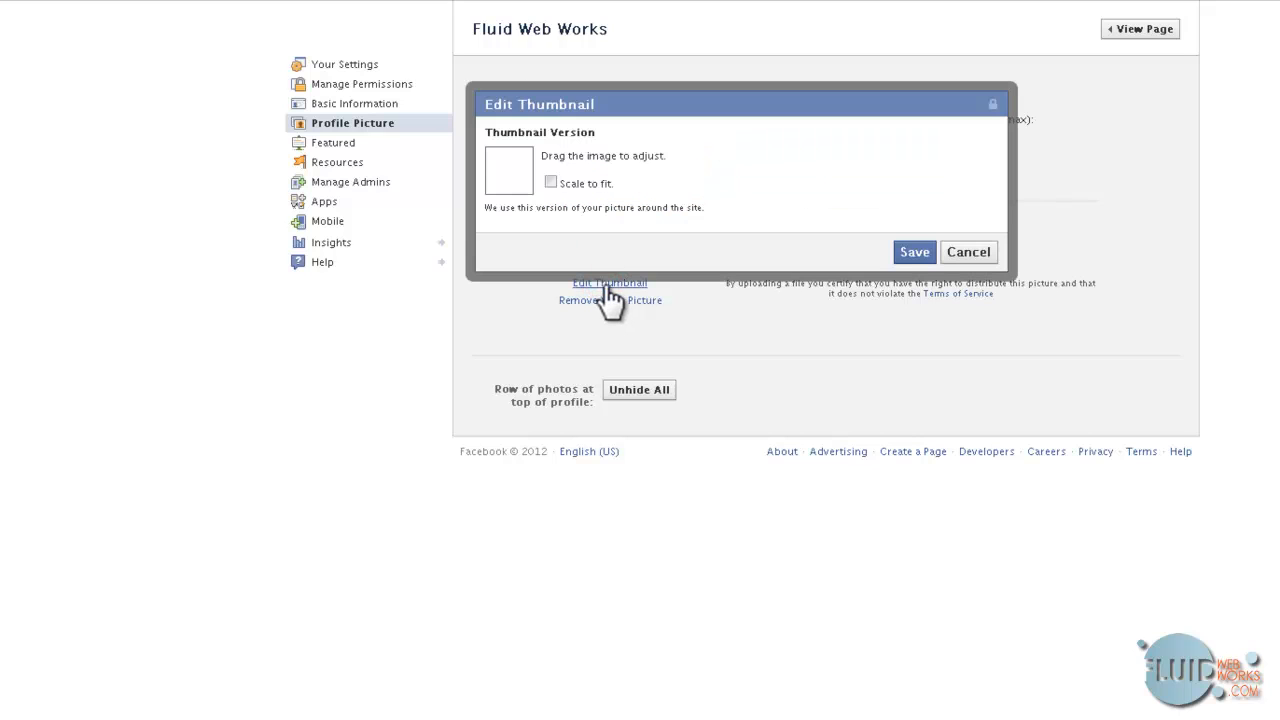
left_click_drag(517, 179, 526, 184)
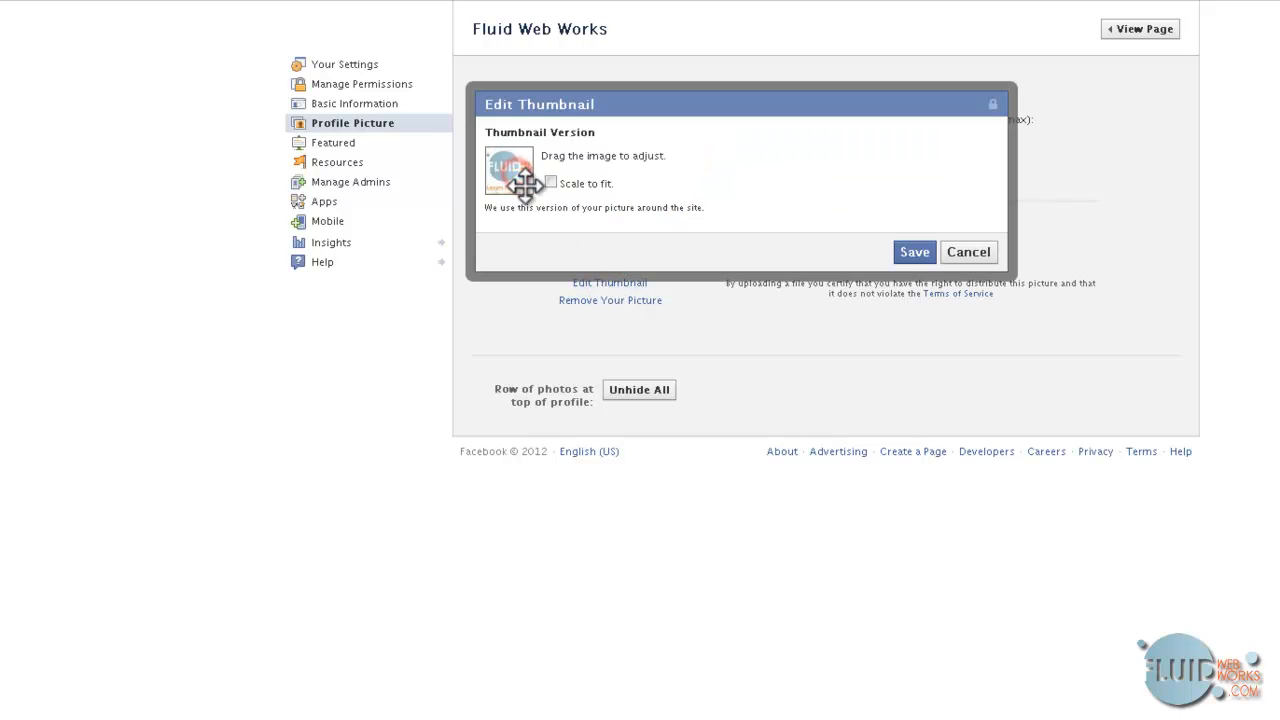
left_click(916, 254)
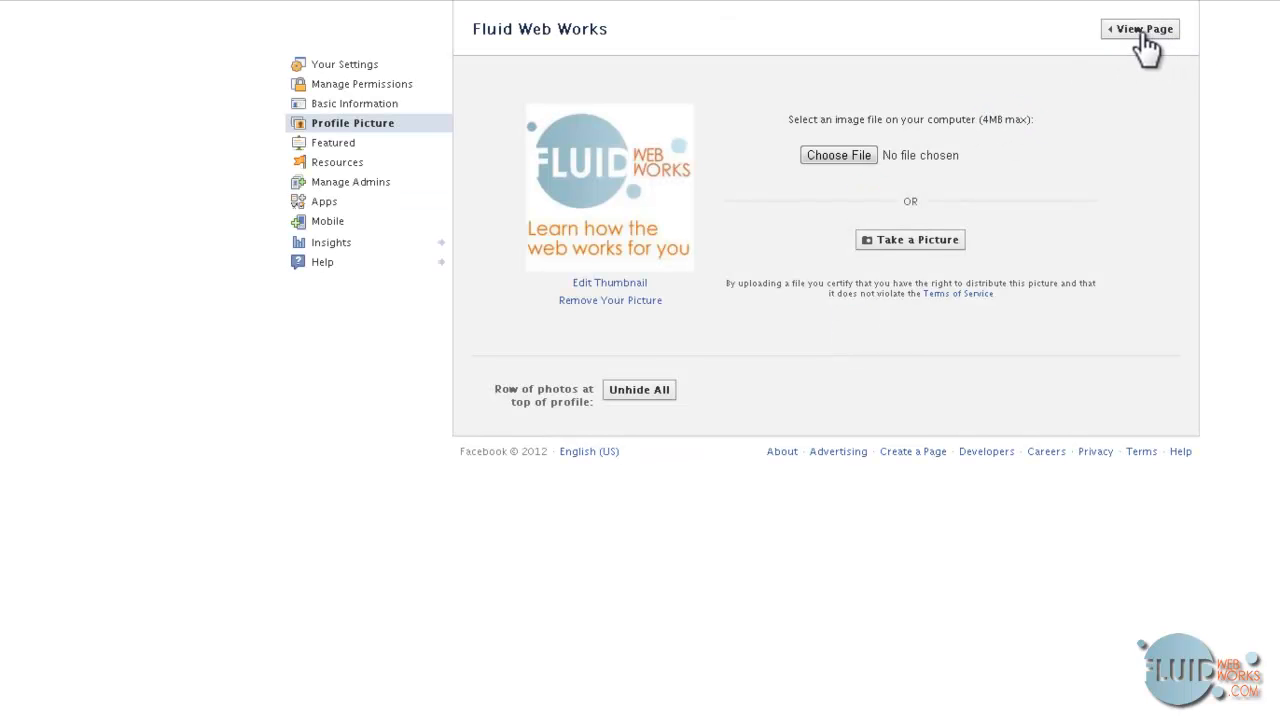
Return to the Fluid Web Works page and switch to using Facebook as the personal profile to preview the Timeline
left_click(1143, 33)
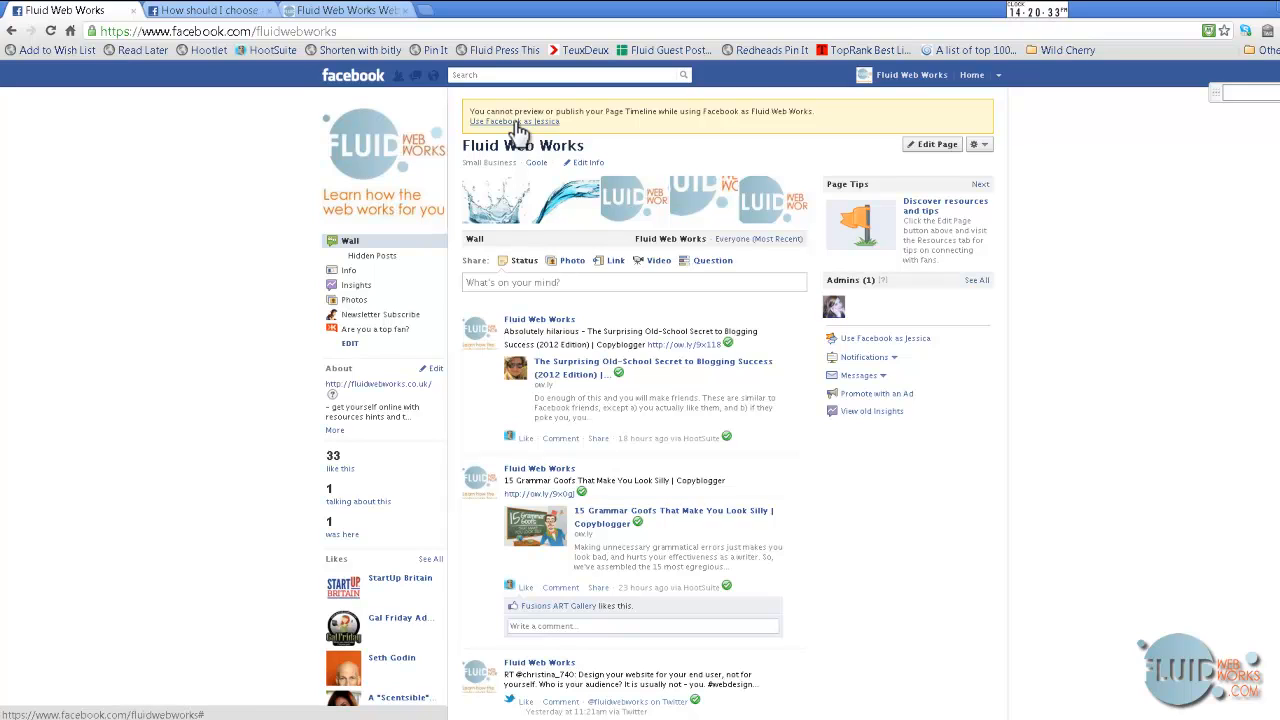
left_click(516, 123)
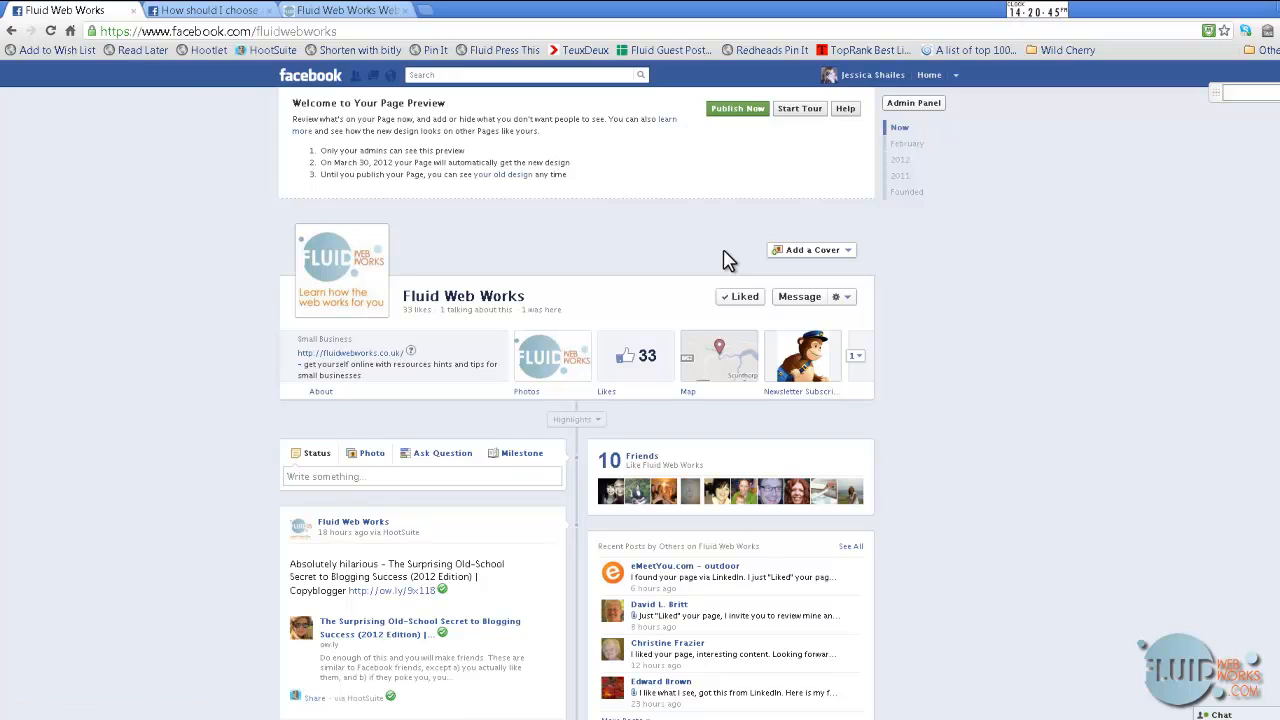
Switch to the FacebookBannerFluid image in Fireworks and check its canvas size without changing it
key("alt+Tab")
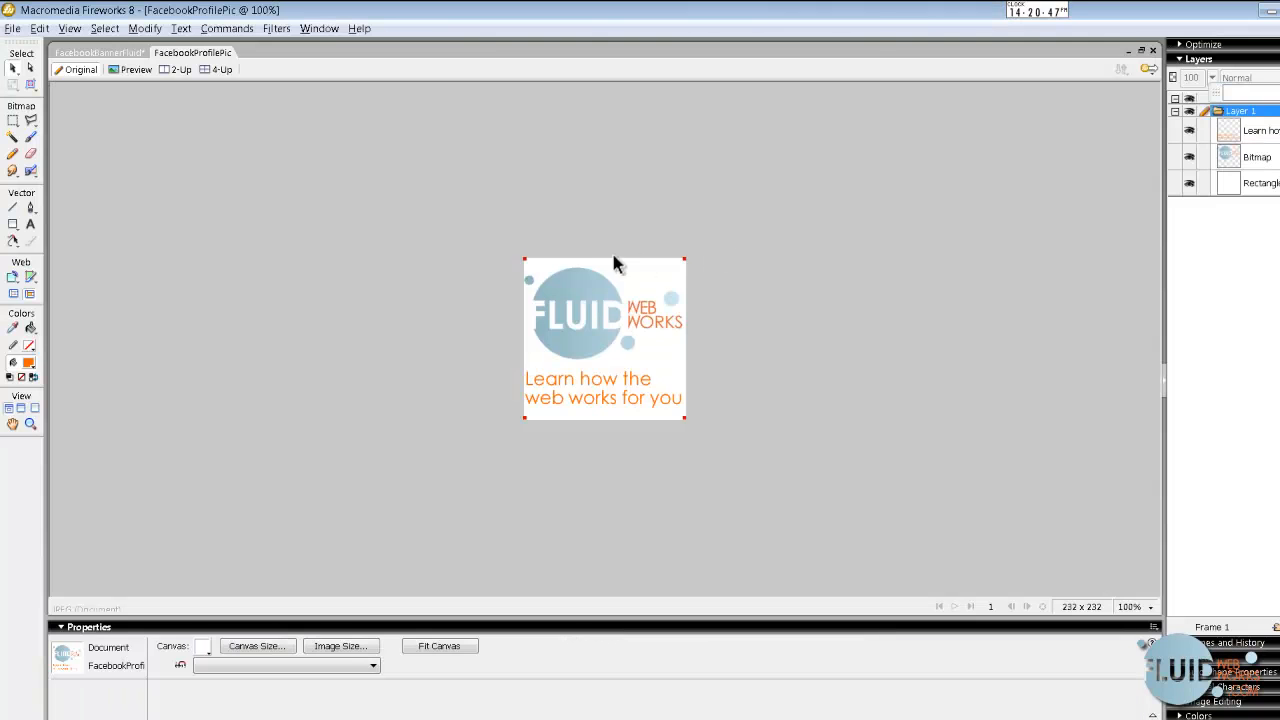
left_click(118, 52)
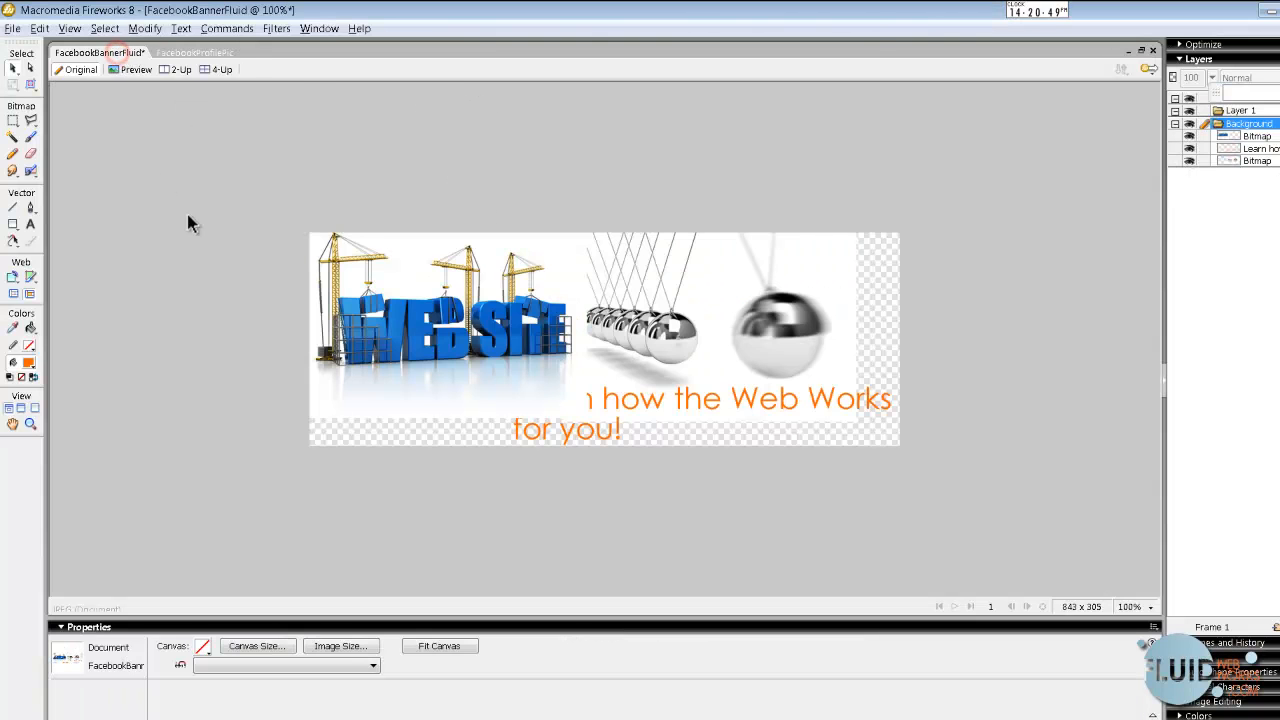
left_click(240, 213)
left_click(258, 647)
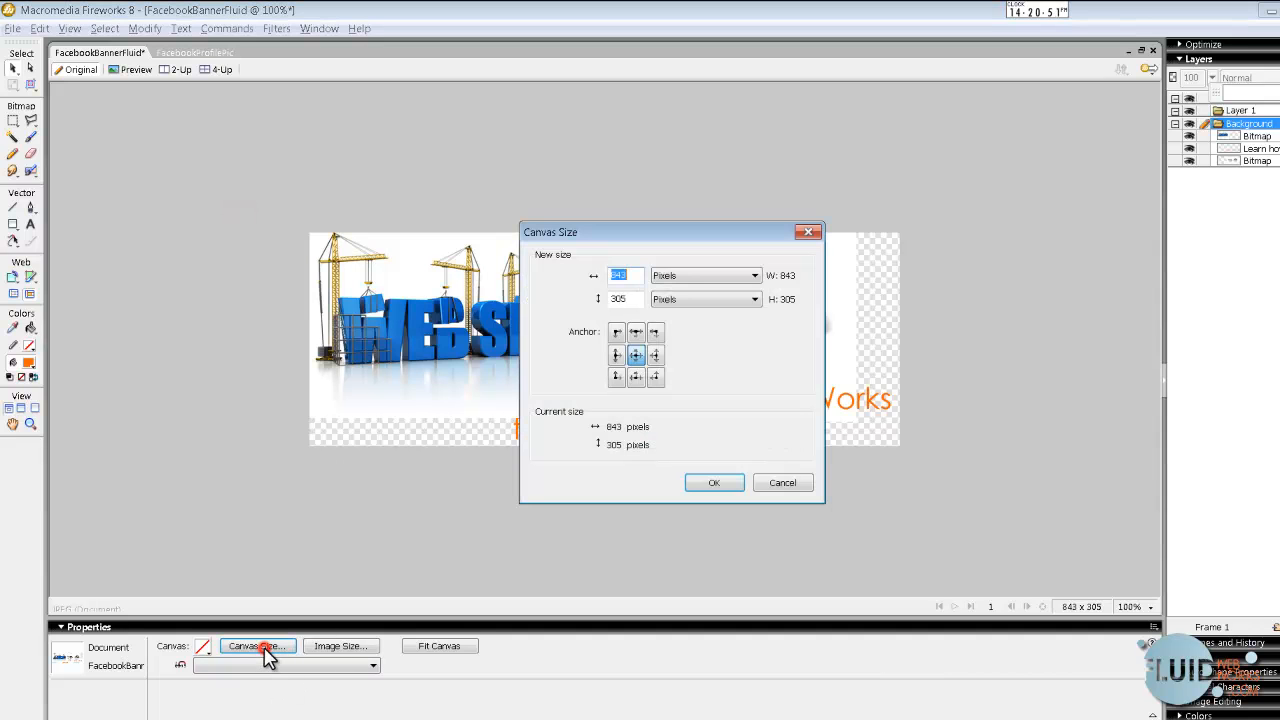
left_click(641, 276)
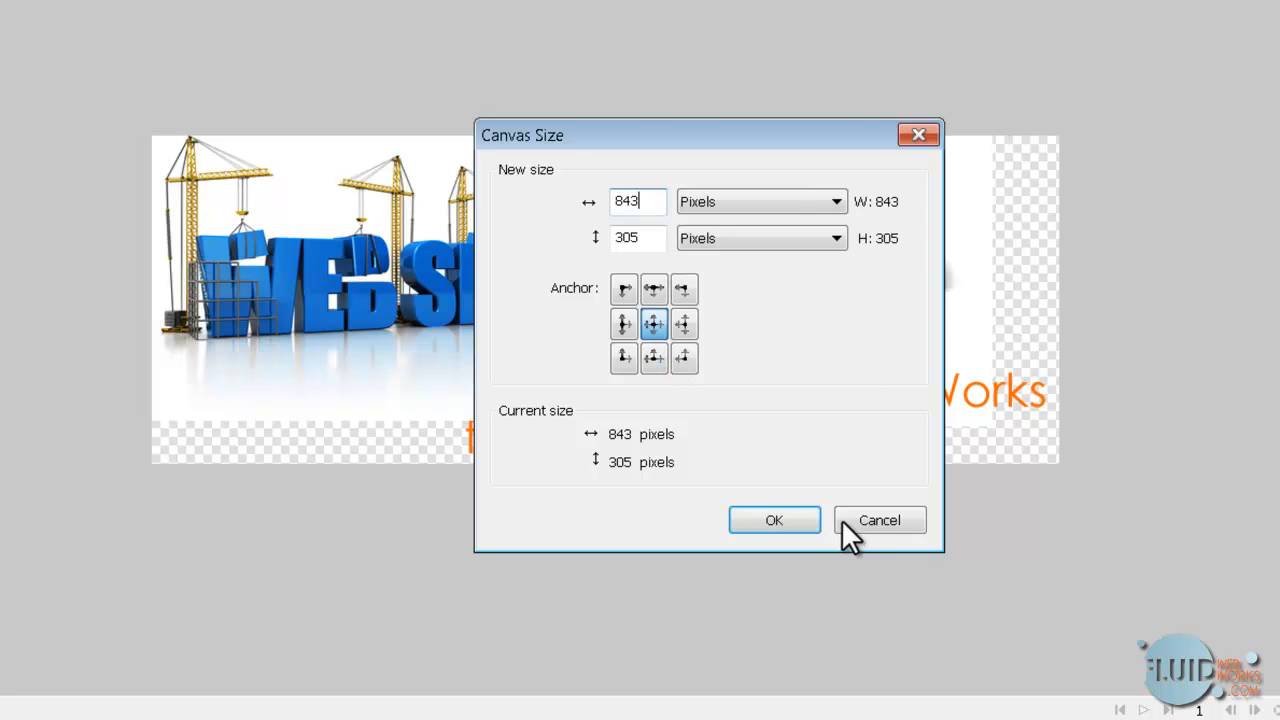
left_click(784, 520)
Move the crane website image to the banner's left edge and reposition the swinging-balls image in the right part
left_click(409, 334)
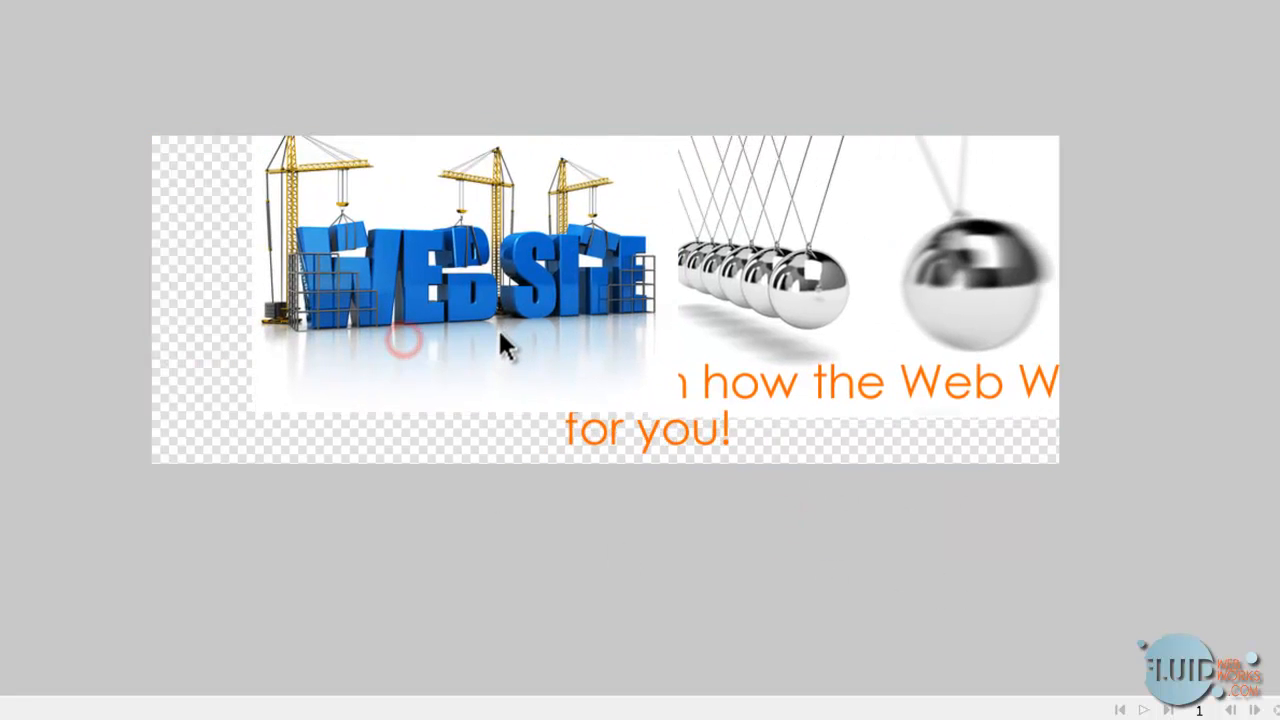
left_click(514, 86)
left_click_drag(451, 206, 372, 230)
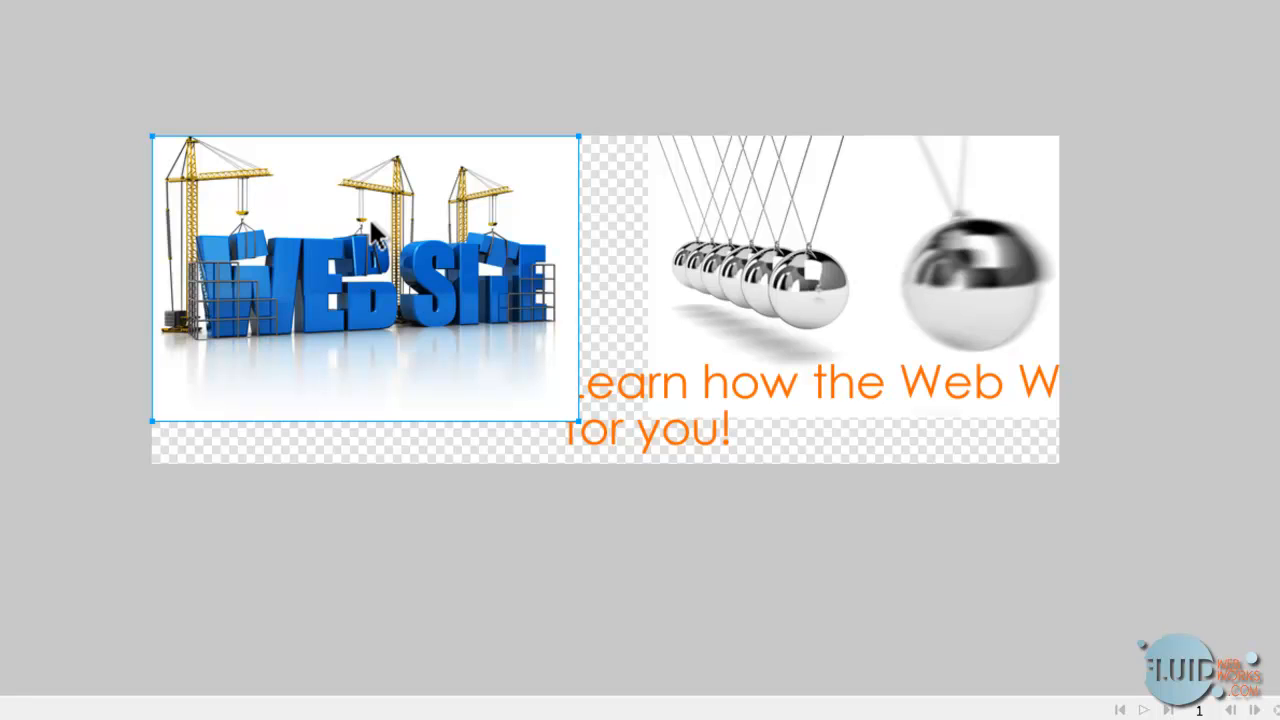
left_click(680, 37)
left_click_drag(797, 233, 668, 315)
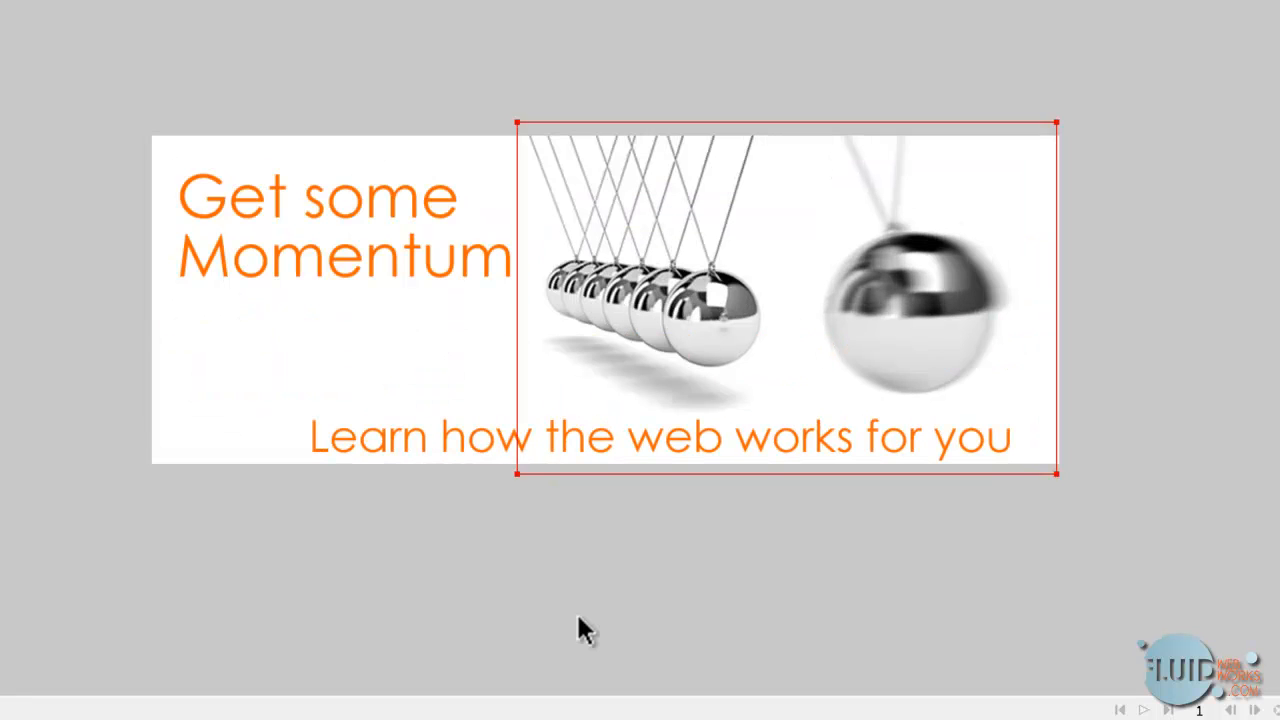
Switch to the Fluid Web Works page on Facebook, acknowledge the cover photo notice and upload the FacebookBannerFluid JPG as the cover
left_click(576, 611)
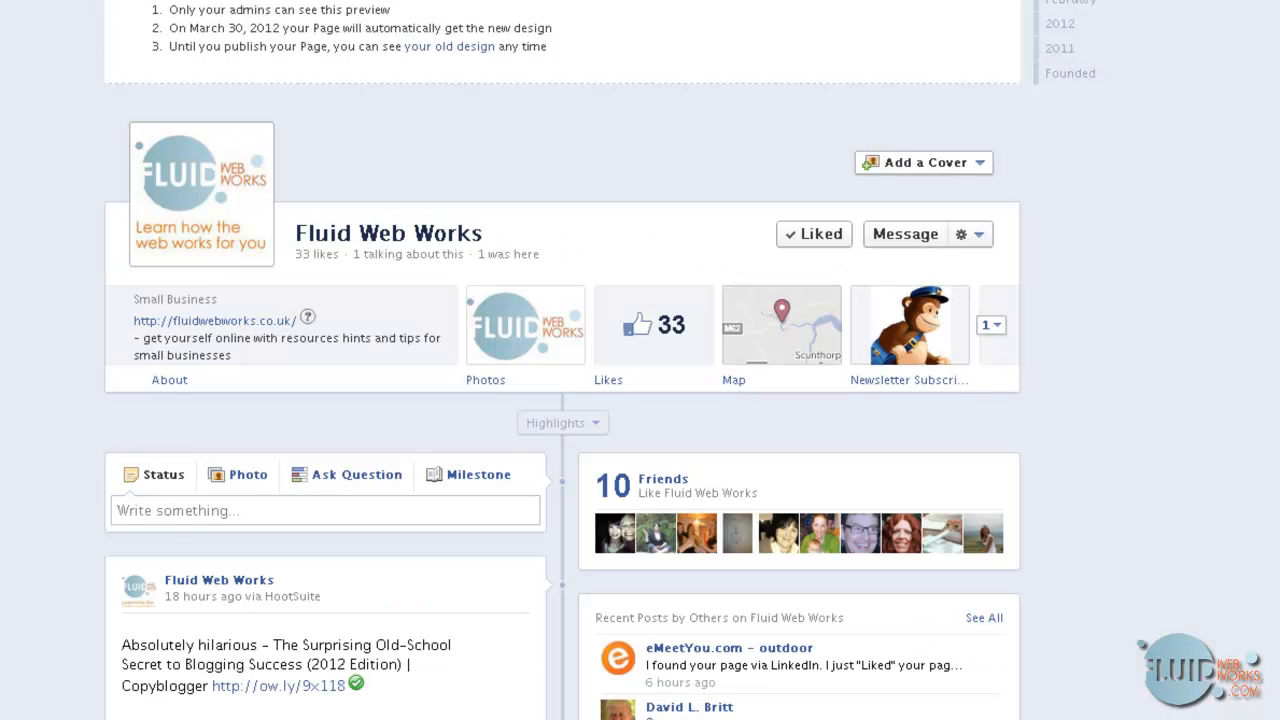
left_click(950, 163)
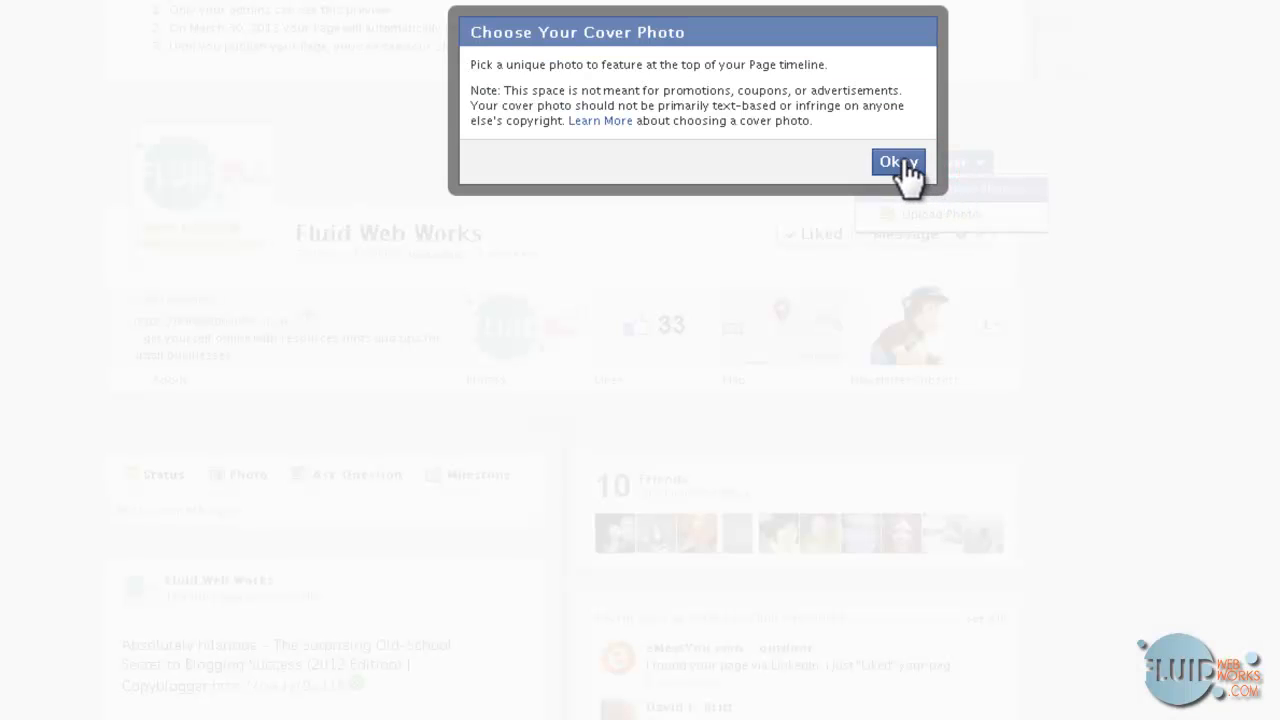
left_click(900, 165)
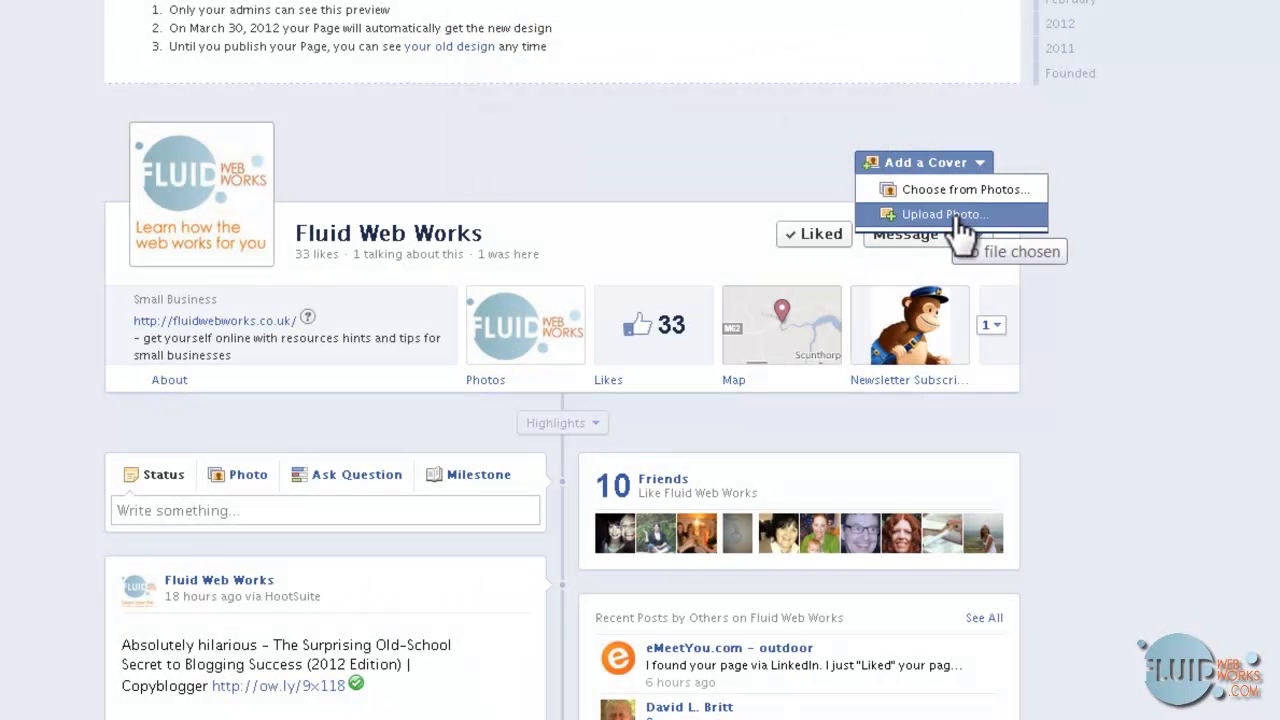
left_click(951, 213)
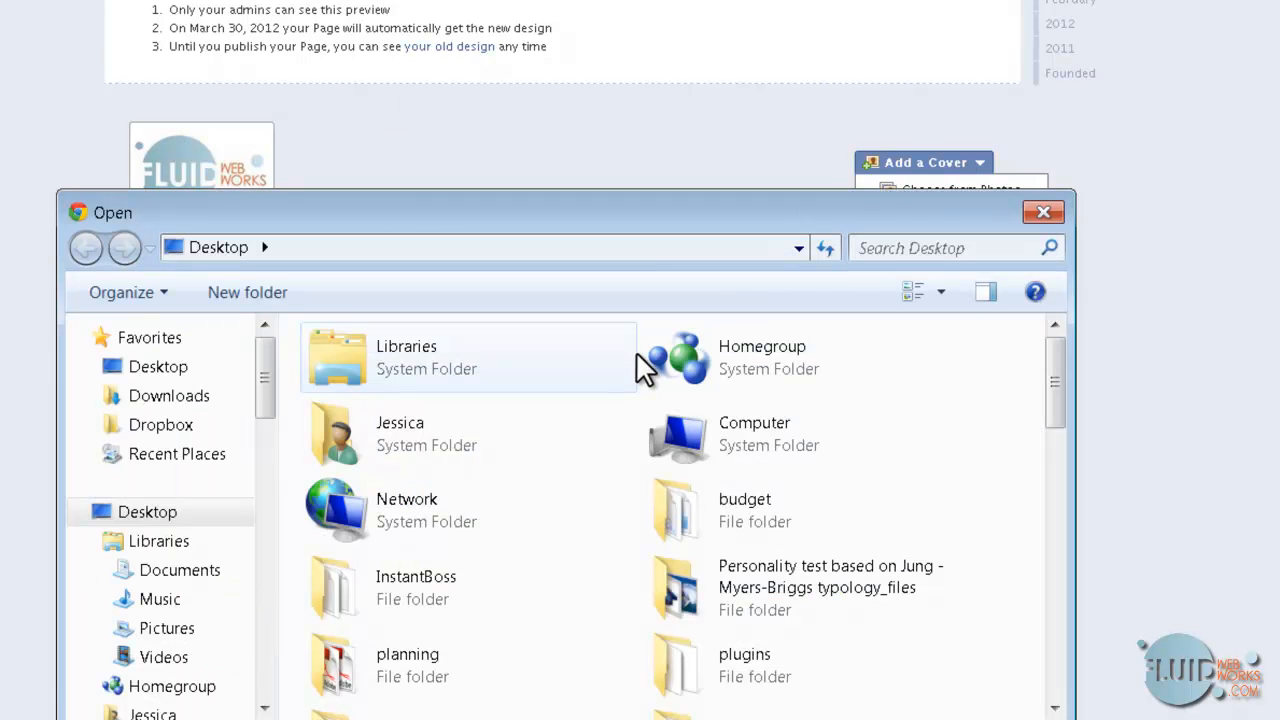
left_click(462, 443)
scroll(460, 439, "down", 5)
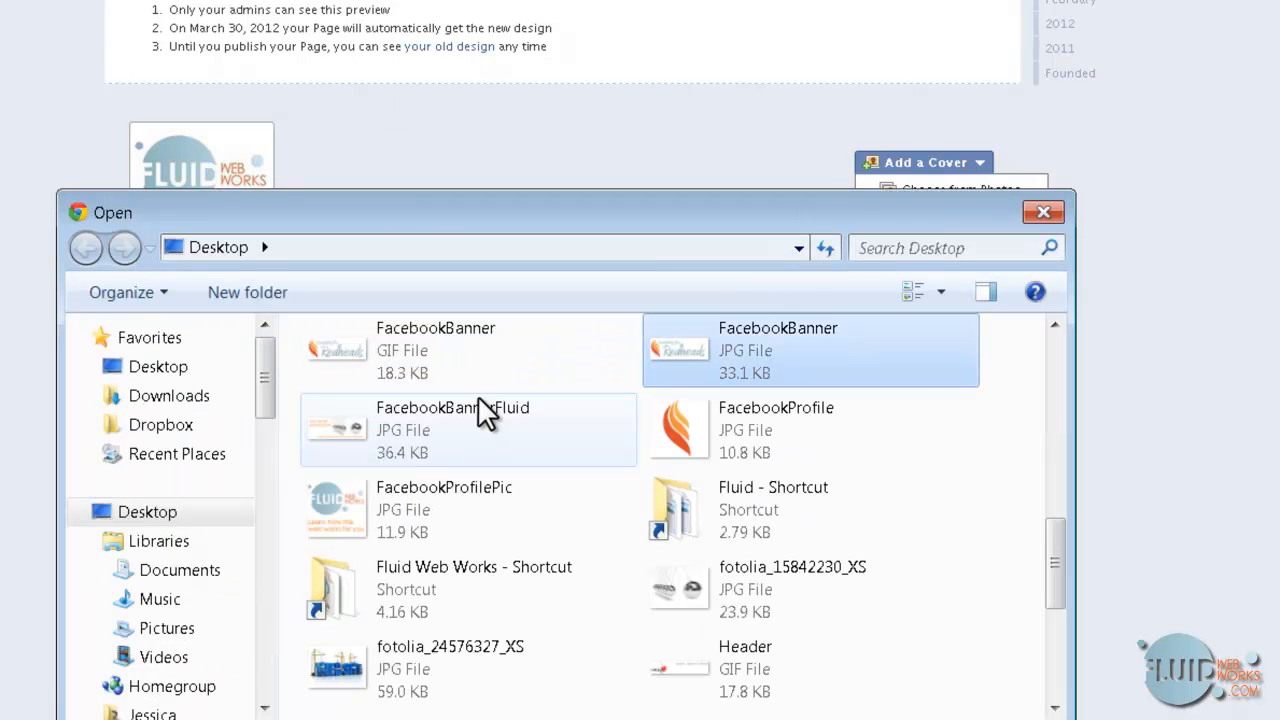
left_click(471, 412)
double_click(499, 420)
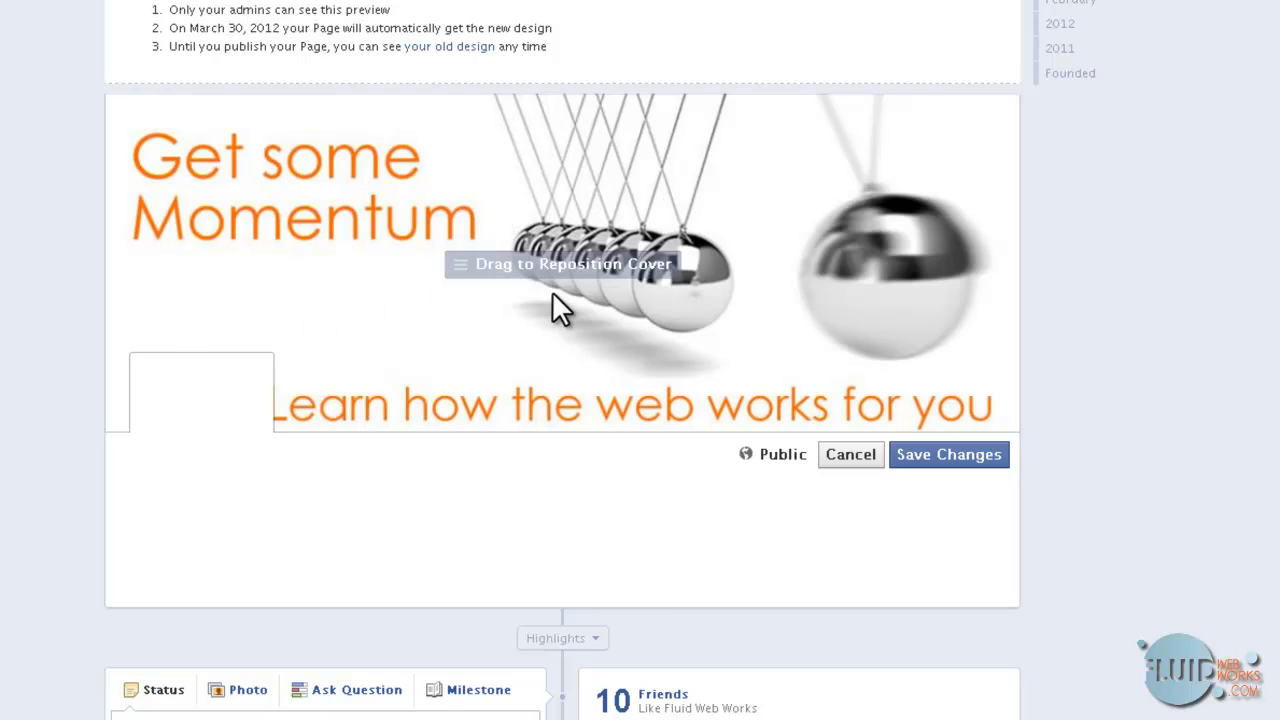
Shift the banner's tagline slightly right to clear the profile picture frame and save the cover photo
left_click(475, 260)
left_click(601, 130)
left_click(357, 335)
left_click(286, 263)
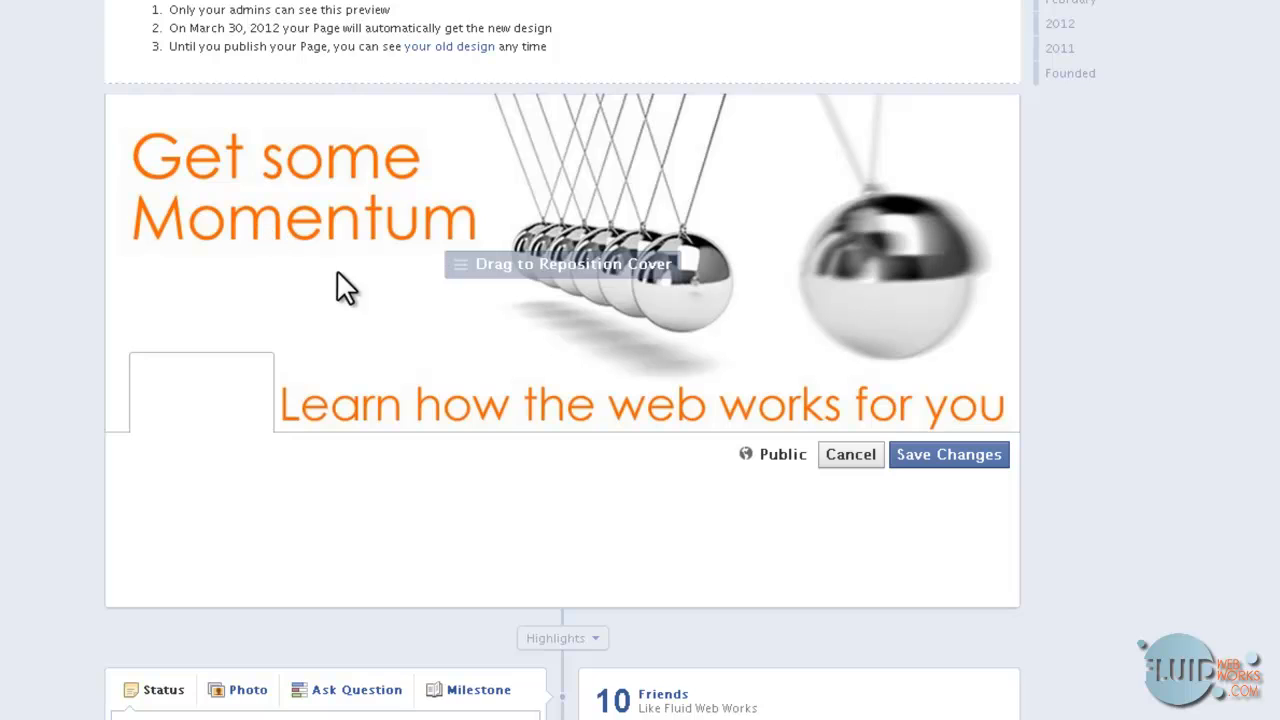
left_click(940, 458)
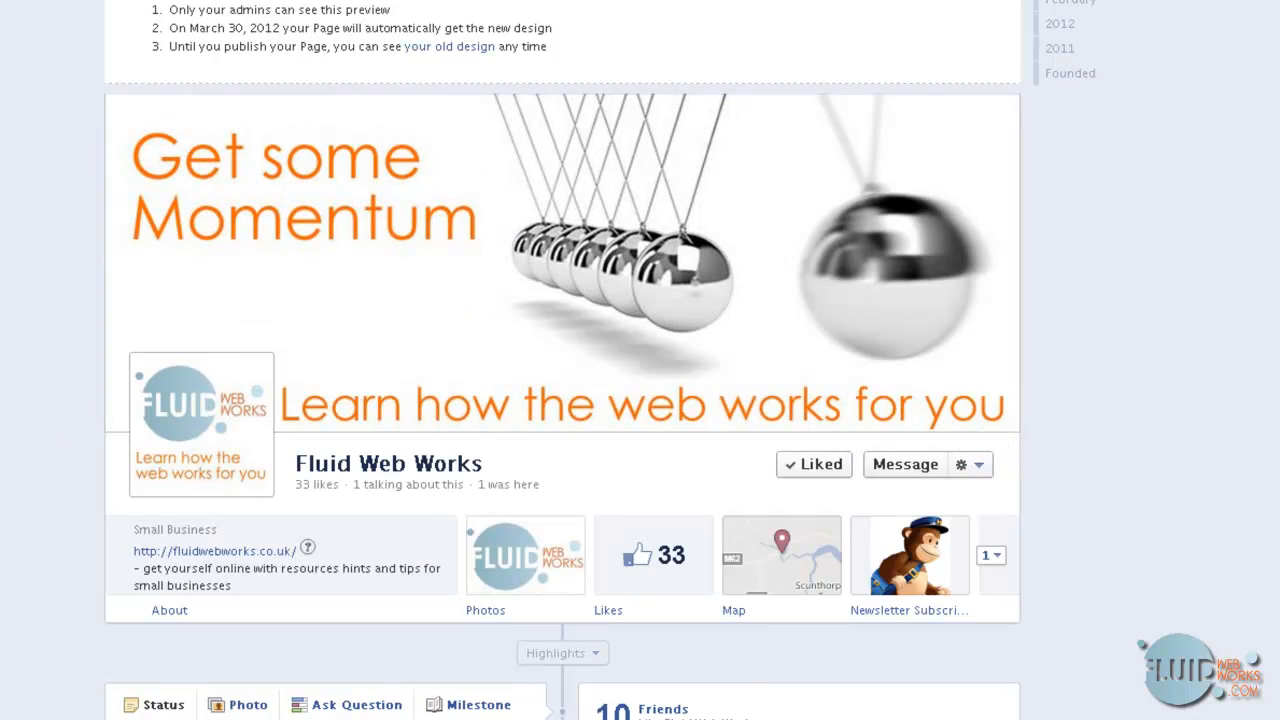
Switch to the profile picture image in Fireworks, delete its tagline text and move the logo down to the vertical centre
key("alt+Tab")
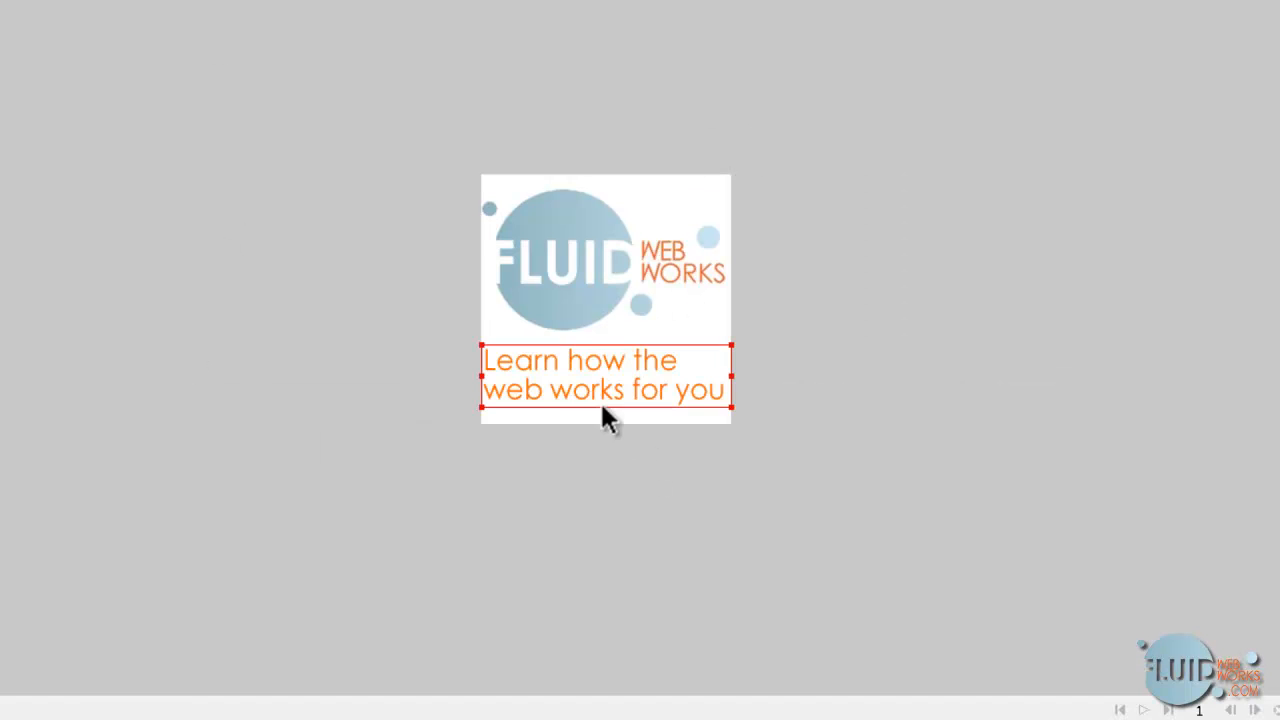
left_click(578, 378)
key("Delete")
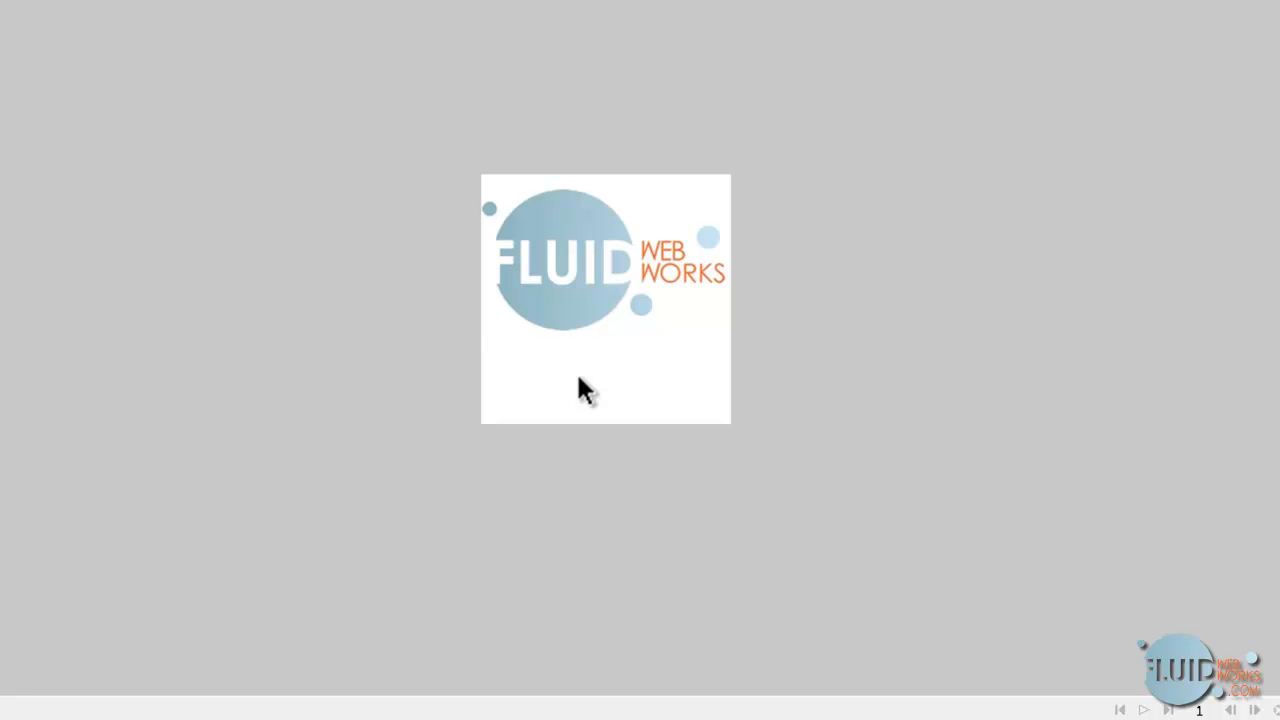
left_click_drag(600, 270, 600, 301)
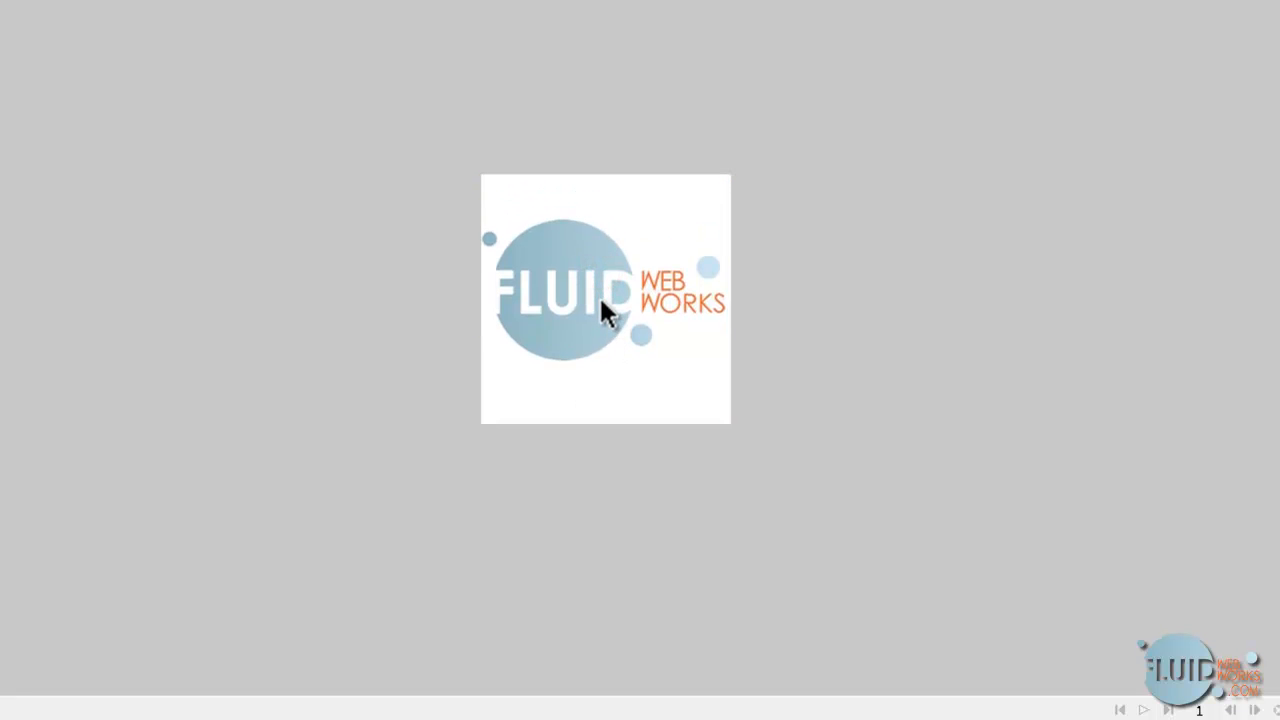
left_click(244, 320)
Switch back to the Facebook page and upload the FacebookProfilePic JPG as the new profile picture
key("alt+Tab")
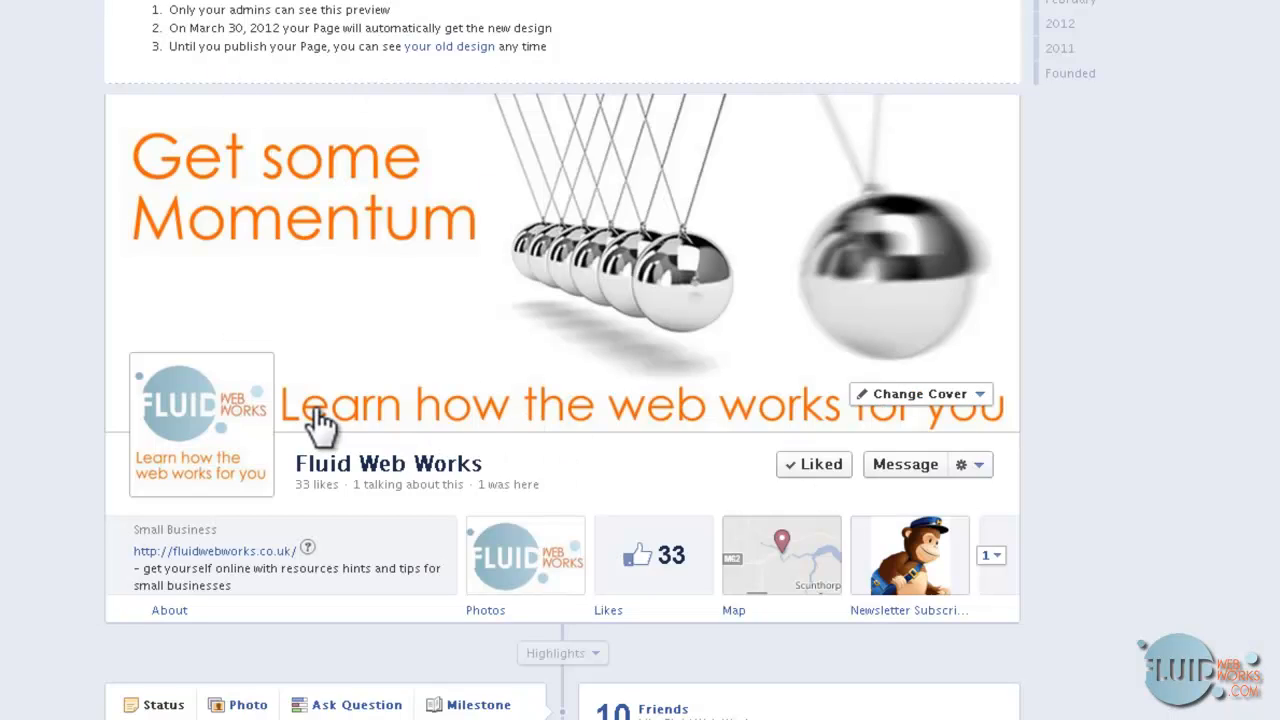
left_click(282, 400)
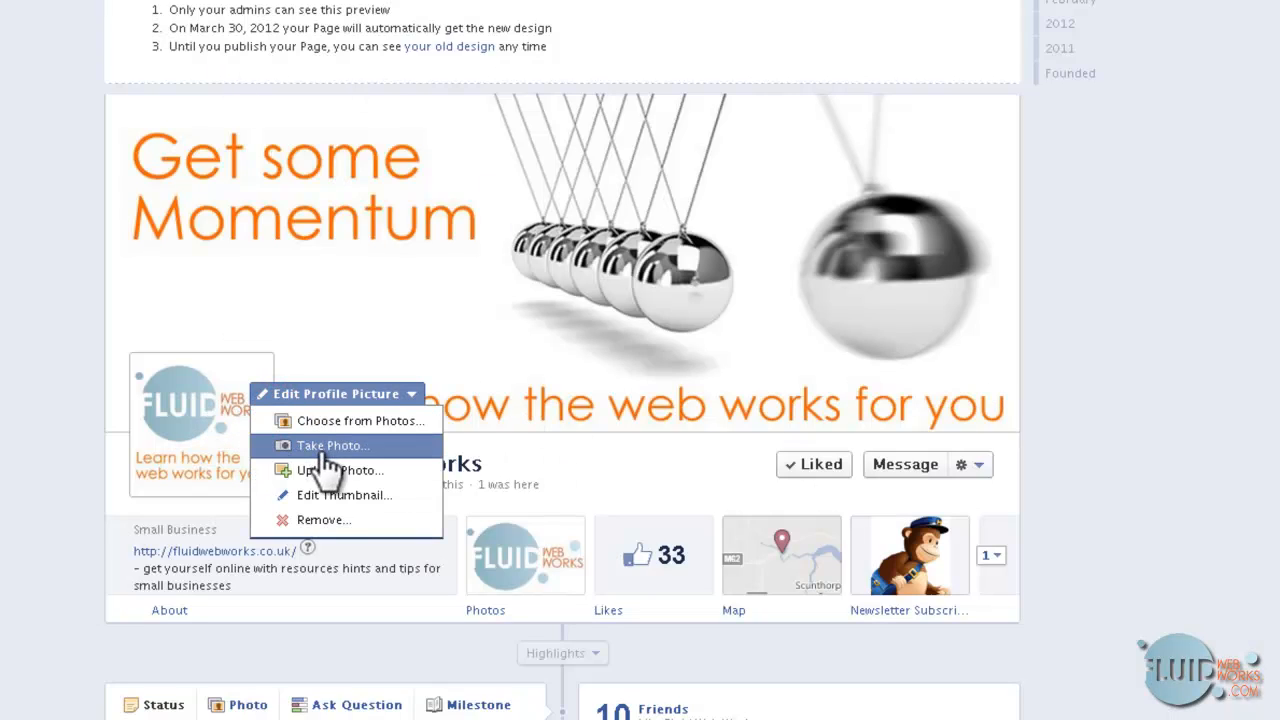
left_click(335, 470)
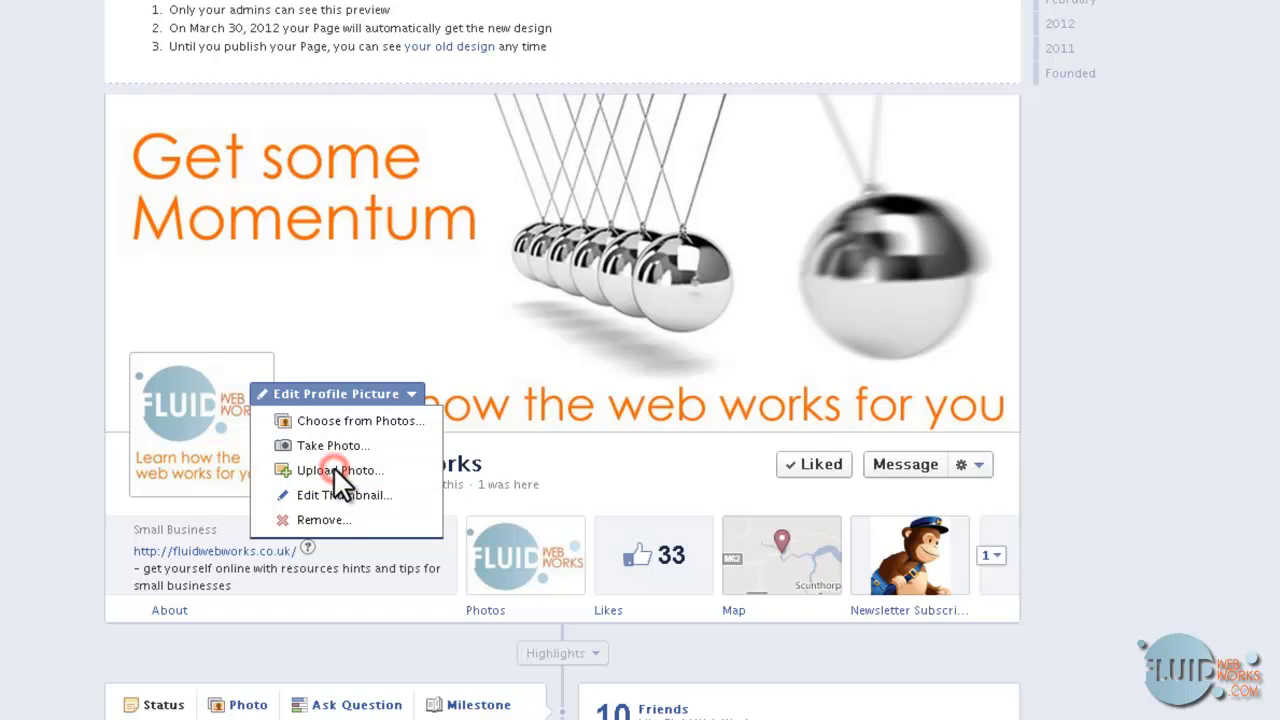
left_click(427, 447)
key("f")
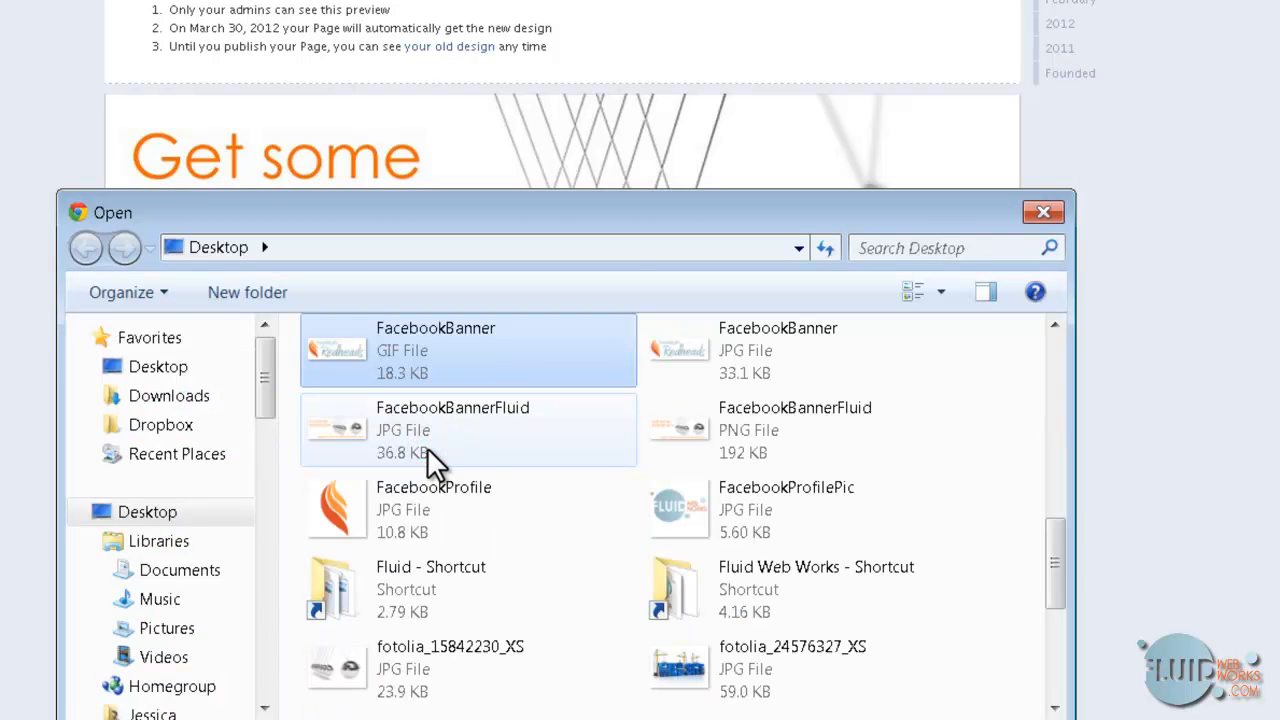
key("f")
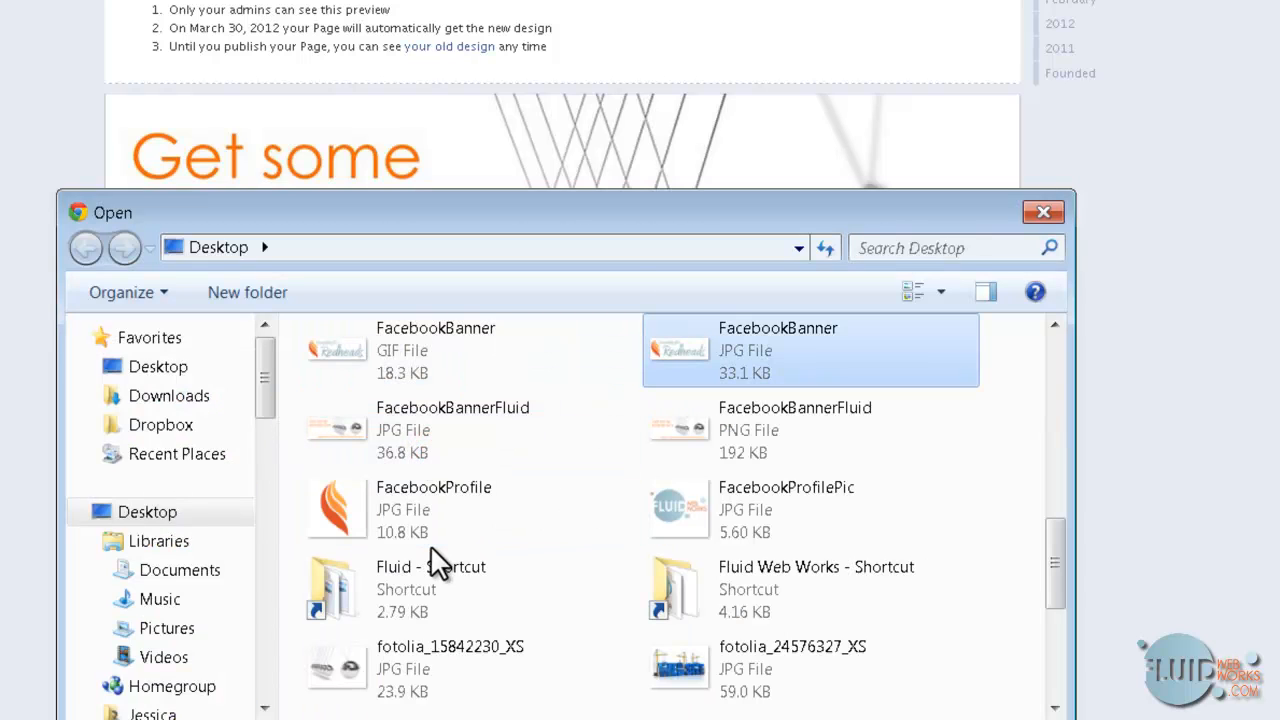
double_click(784, 500)
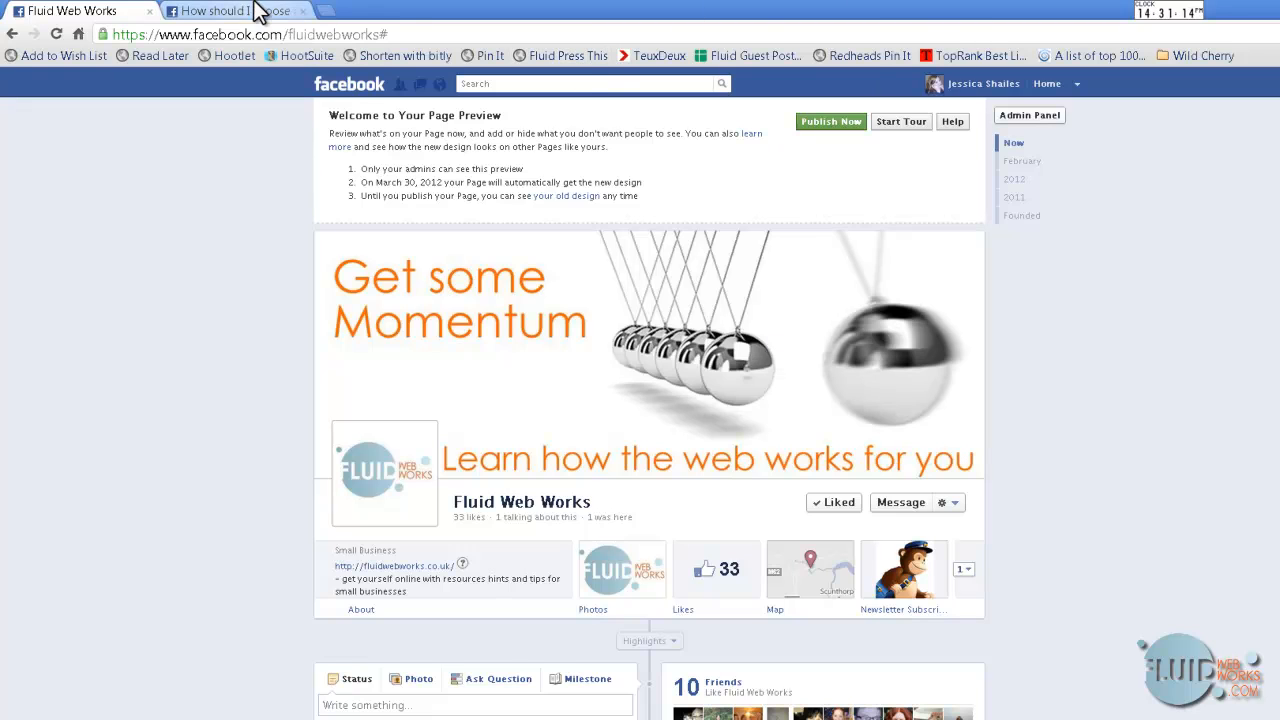
Open the Fotolia stock photo site in a new browser tab
left_click(327, 11)
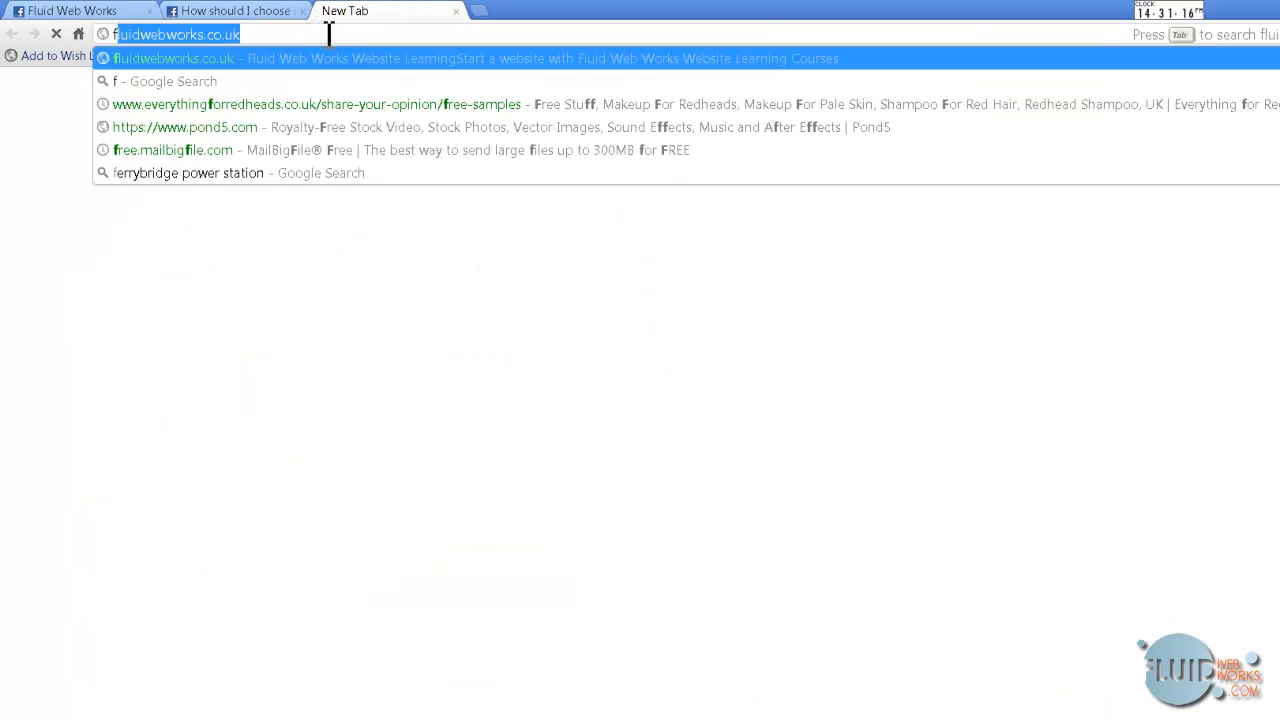
type("fotol")
key("Return")
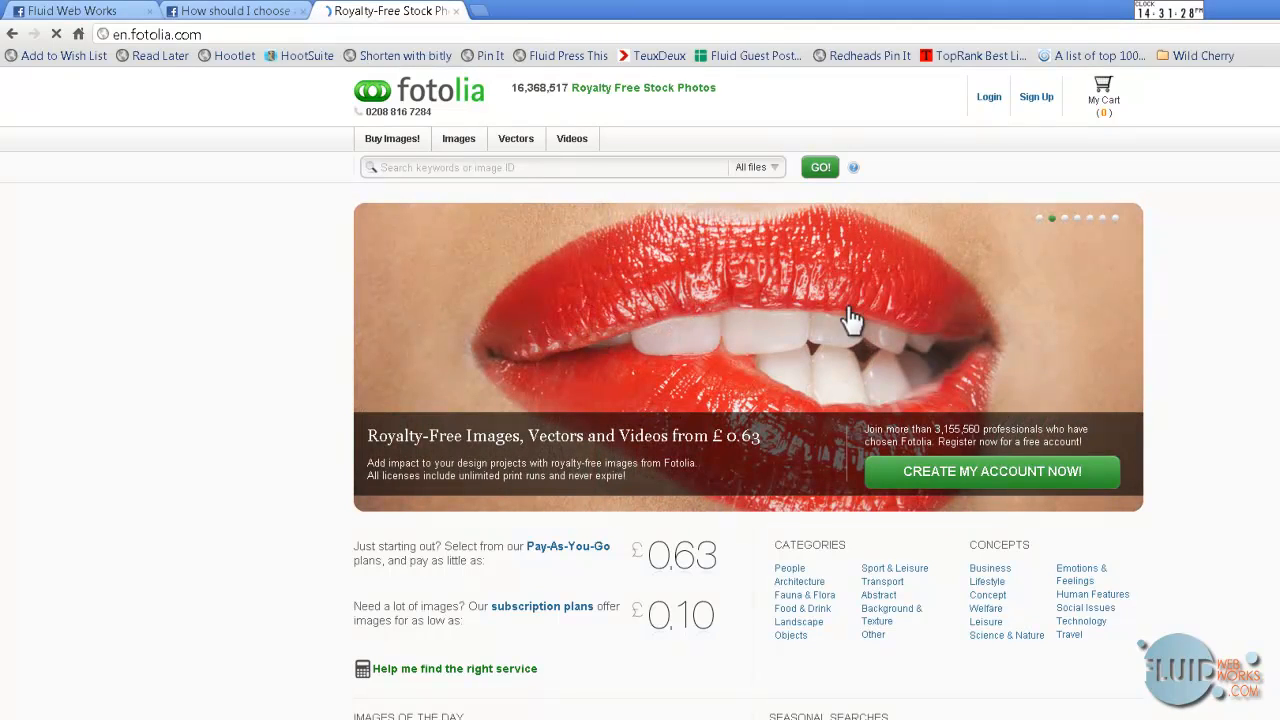
Search Fotolia for "dentist" images and return to the Fluid Web Works Facebook page
left_click(493, 168)
left_click(498, 168)
left_click(413, 172)
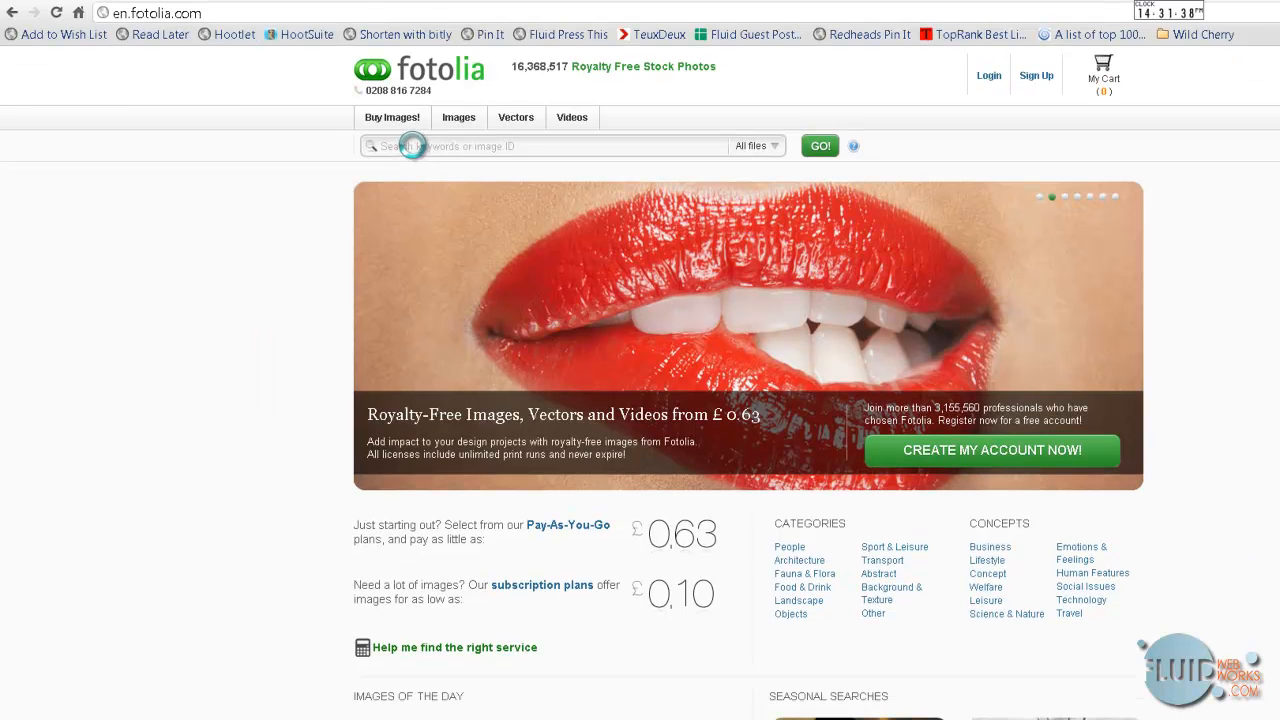
type("dentist")
left_click(436, 172)
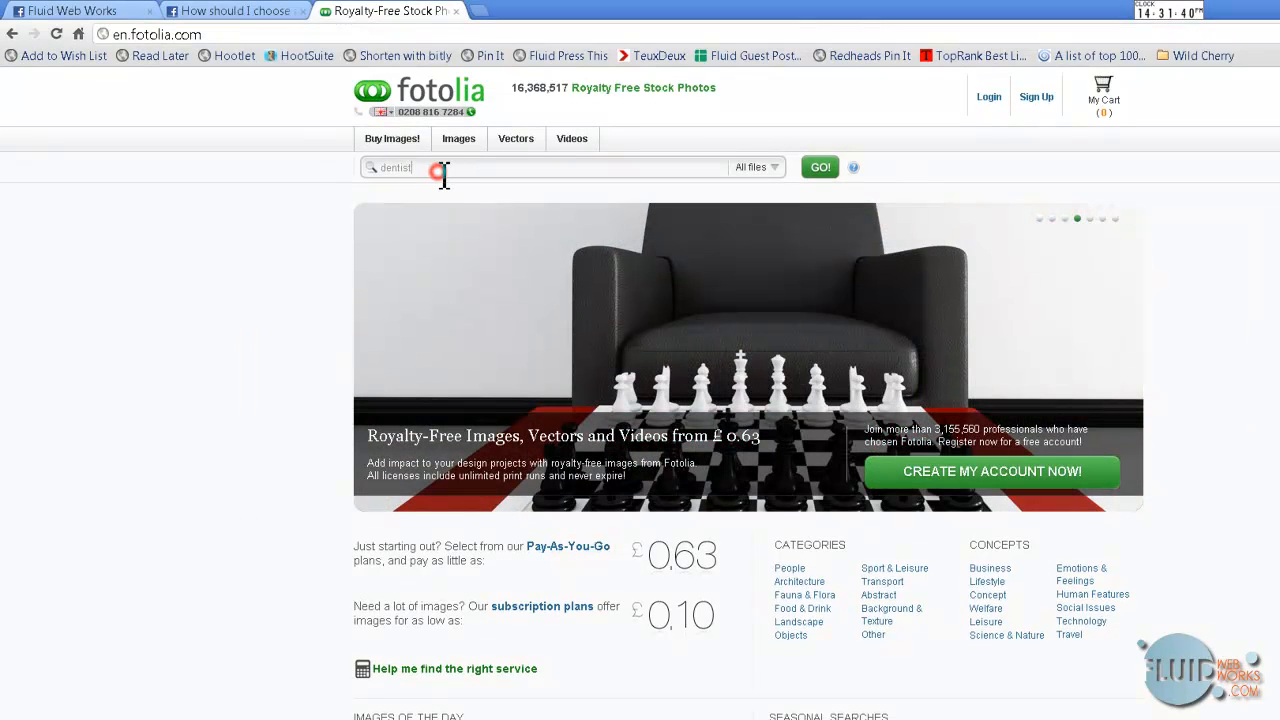
key("Return")
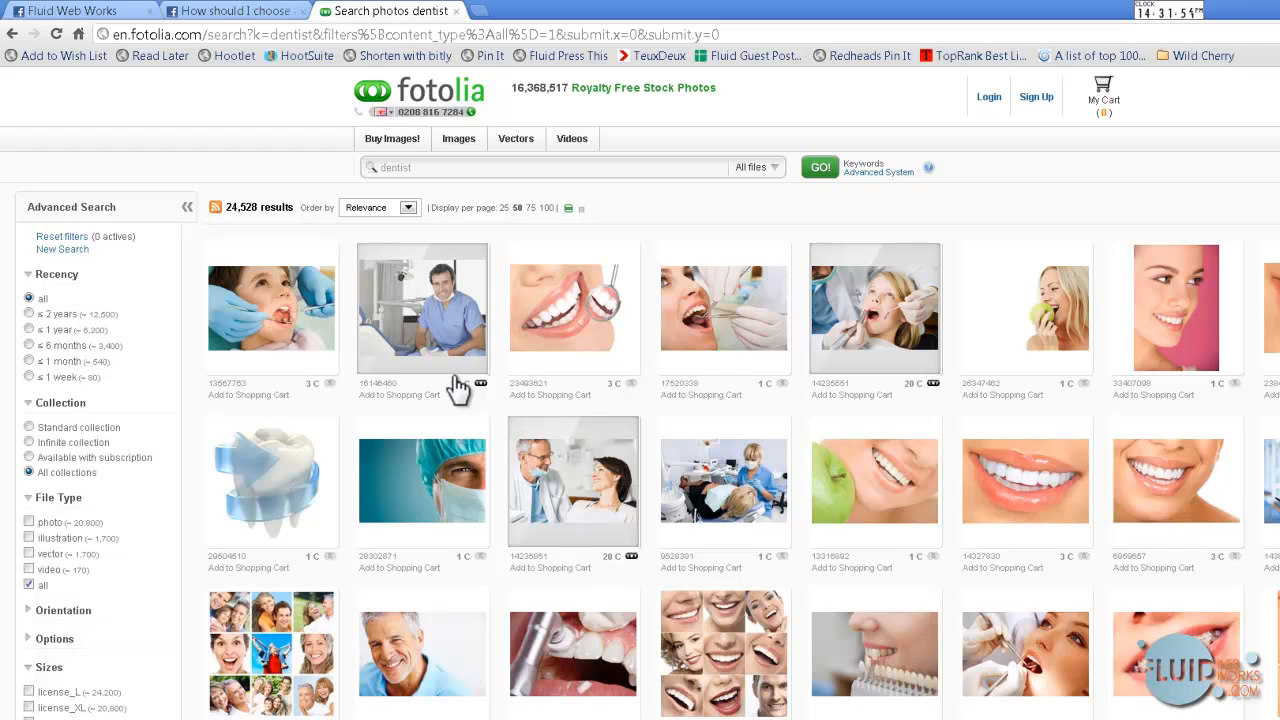
left_click(100, 10)
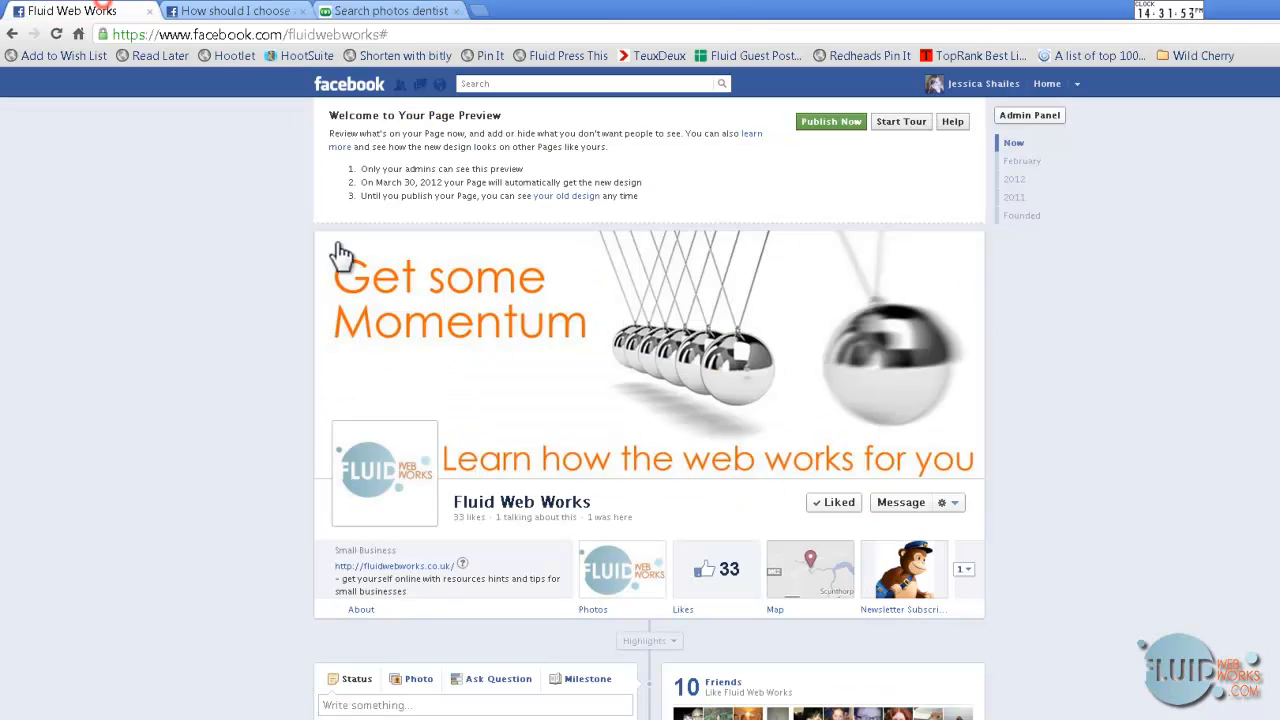